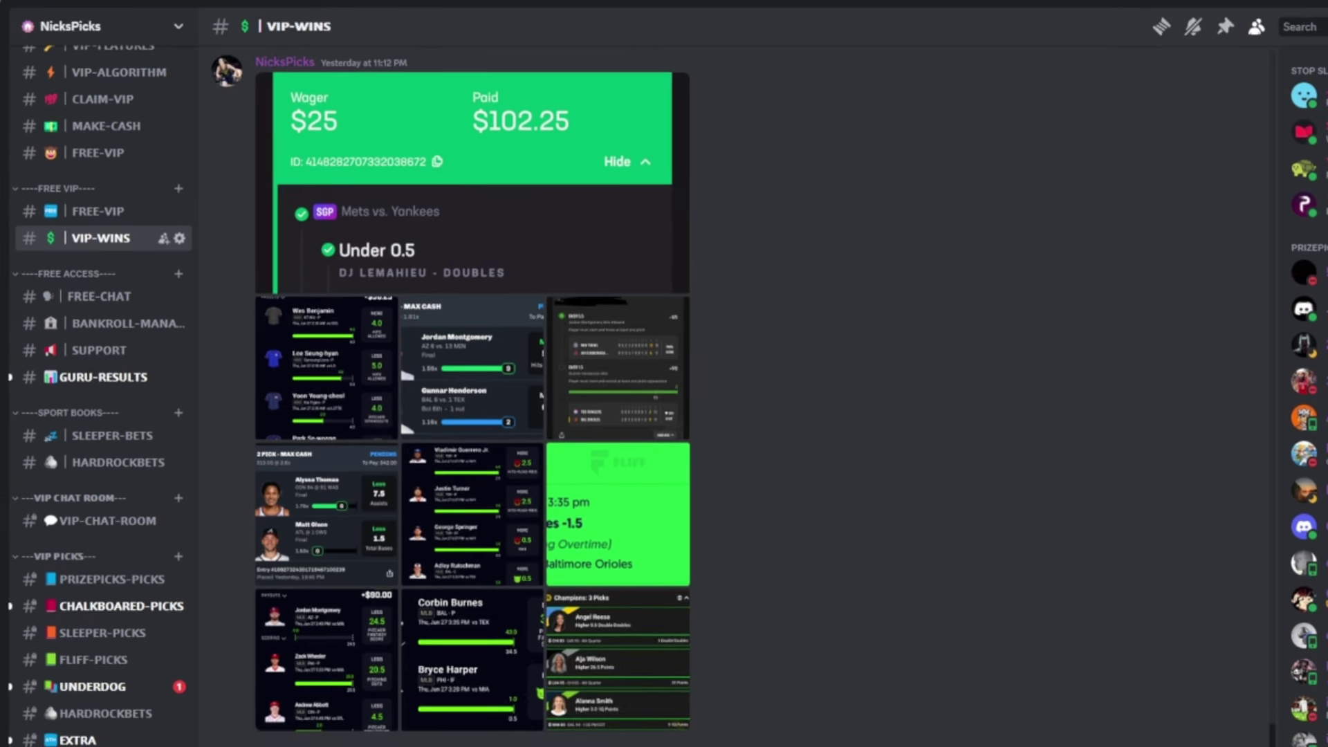
# Hide the member list so the VIP-WINS $25 wager, $102.25 paid post fills the view
pyautogui.click(1256, 26)
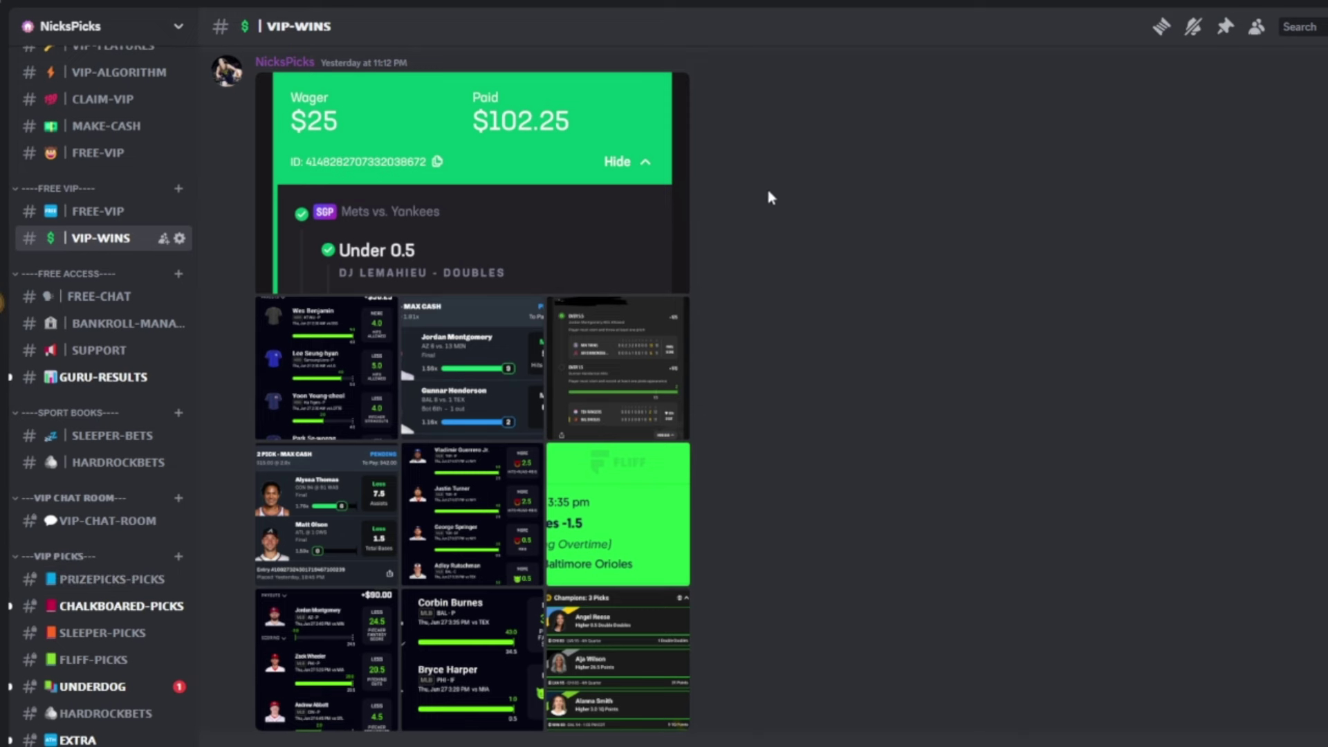
pyautogui.scroll(5, 485, 479)
pyautogui.scroll(5, 484, 472)
pyautogui.scroll(5, 483, 465)
pyautogui.scroll(5, 499, 488)
pyautogui.scroll(5, 520, 512)
pyautogui.scroll(5, 520, 518)
pyautogui.scroll(5, 550, 524)
pyautogui.scroll(5, 602, 534)
pyautogui.scroll(5, 602, 538)
pyautogui.scroll(5, 599, 534)
pyautogui.scroll(5, 595, 532)
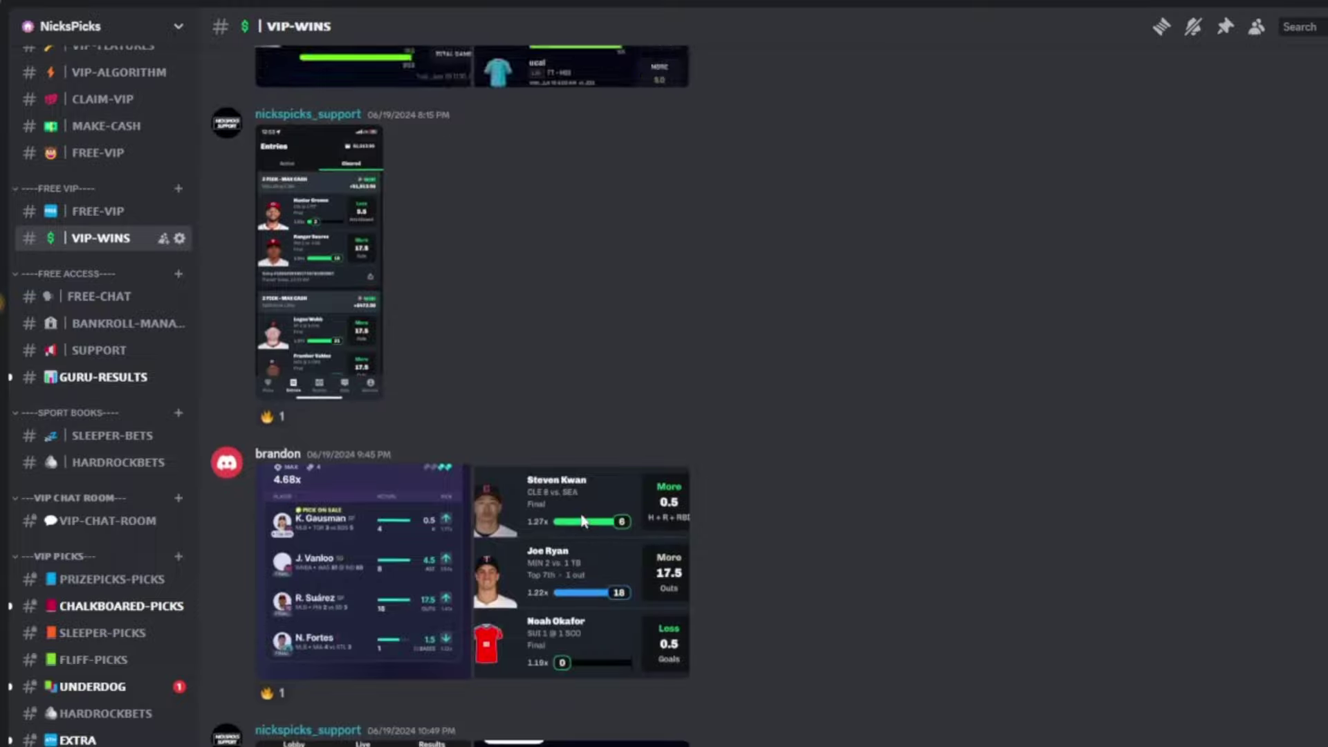
pyautogui.scroll(5, 581, 514)
pyautogui.scroll(5, 572, 498)
pyautogui.scroll(5, 574, 506)
pyautogui.scroll(5, 550, 525)
pyautogui.scroll(5, 534, 539)
pyautogui.scroll(5, 525, 536)
pyautogui.scroll(5, 521, 536)
pyautogui.scroll(5, 474, 540)
pyautogui.scroll(5, 478, 551)
pyautogui.scroll(5, 479, 551)
pyautogui.scroll(5, 447, 552)
pyautogui.scroll(5, 436, 529)
pyautogui.scroll(5, 420, 509)
pyautogui.scroll(5, 416, 498)
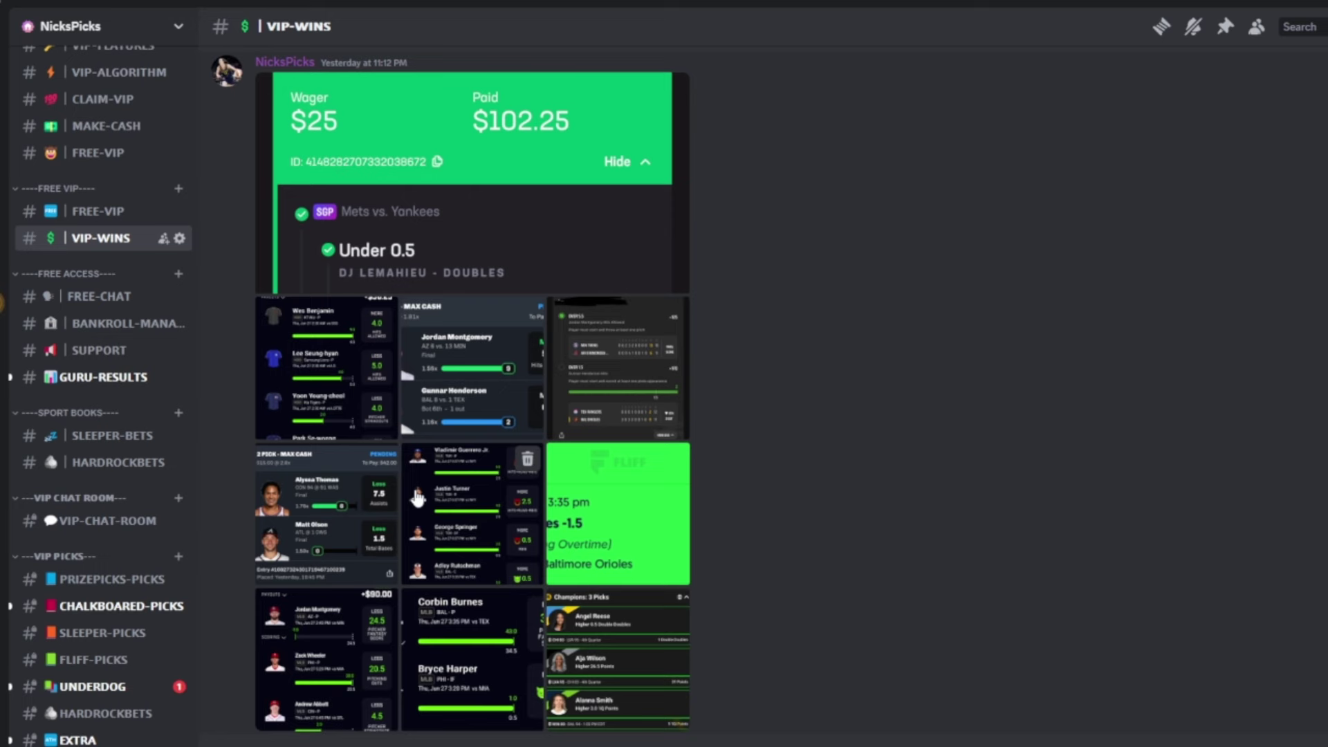
pyautogui.scroll(5, 436, 498)
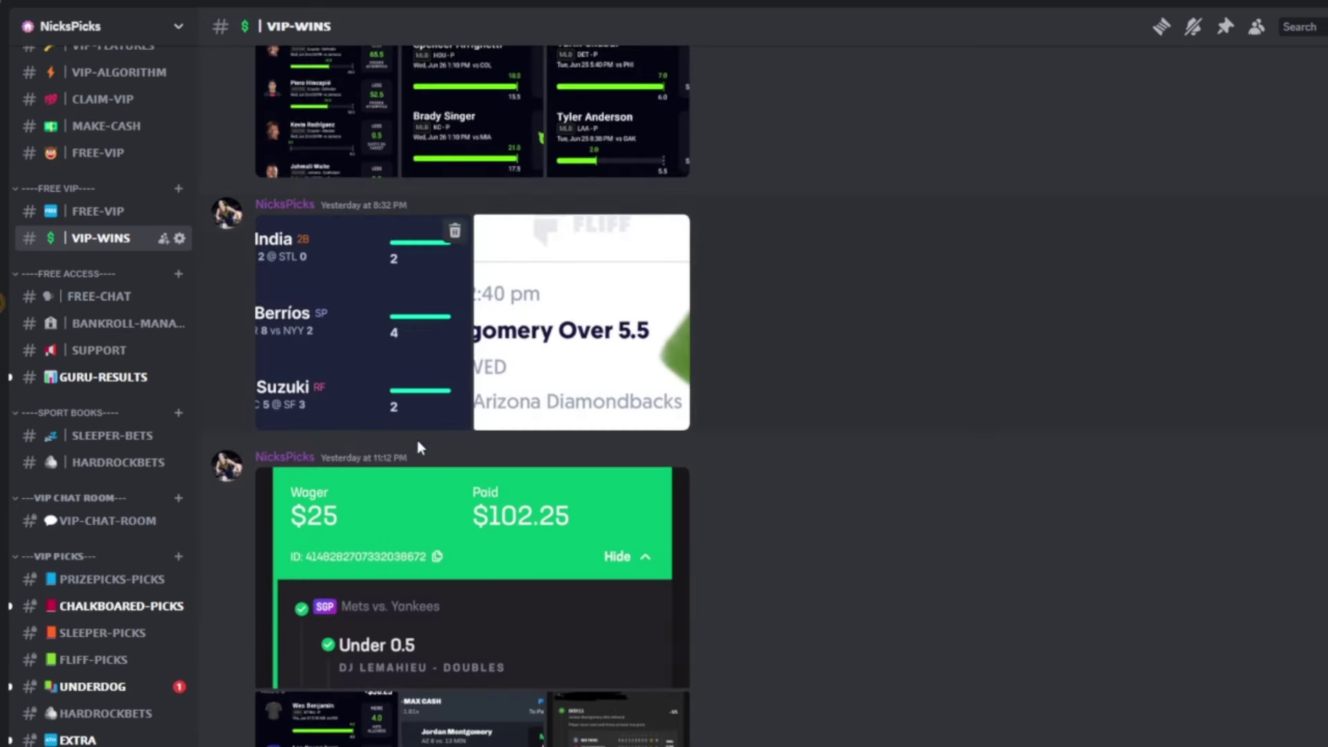
pyautogui.scroll(2, 466, 499)
pyautogui.scroll(3, 466, 499)
pyautogui.scroll(3, 466, 499)
# Enlarge and close the golf, soccer, and Brady Singer/Aaron Judge win screenshots
pyautogui.click(473, 457)
pyautogui.press('Escape')
pyautogui.scroll(2, 406, 436)
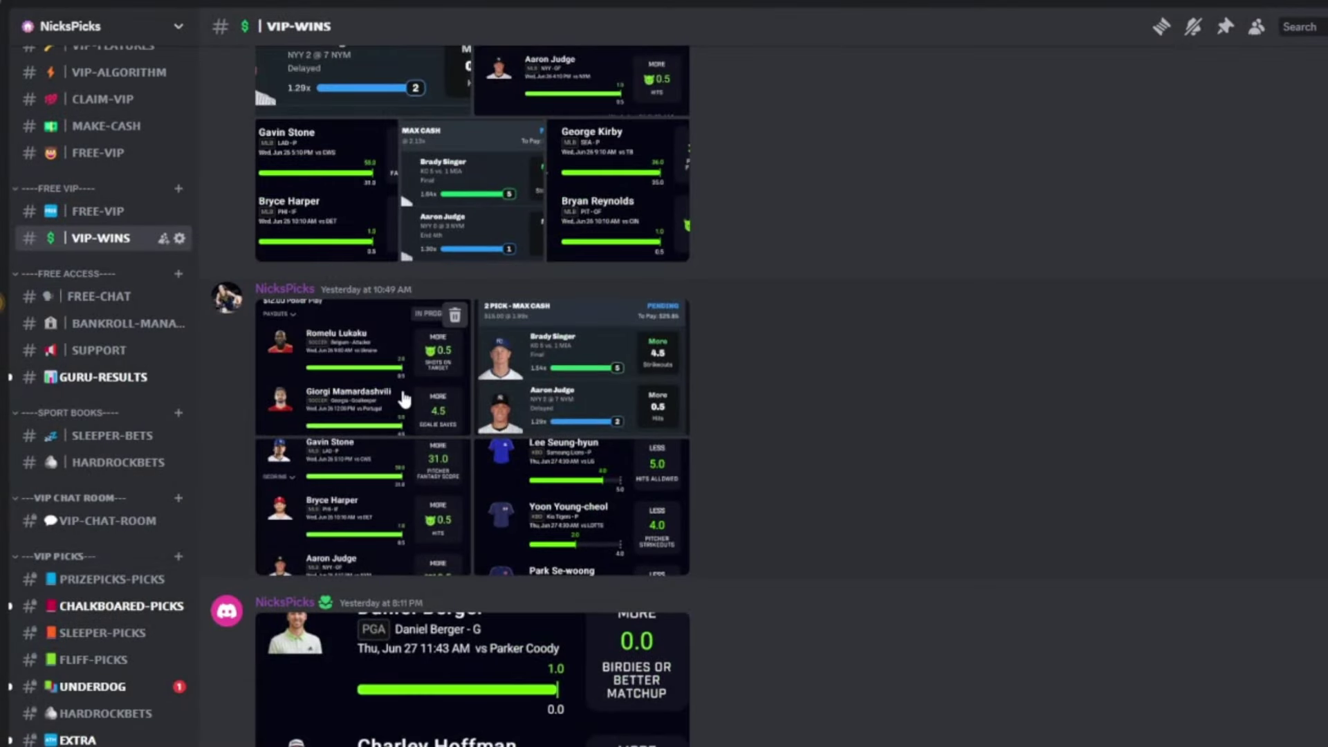
pyautogui.click(404, 399)
pyautogui.press('Escape')
pyautogui.scroll(3, 385, 254)
pyautogui.click(385, 255)
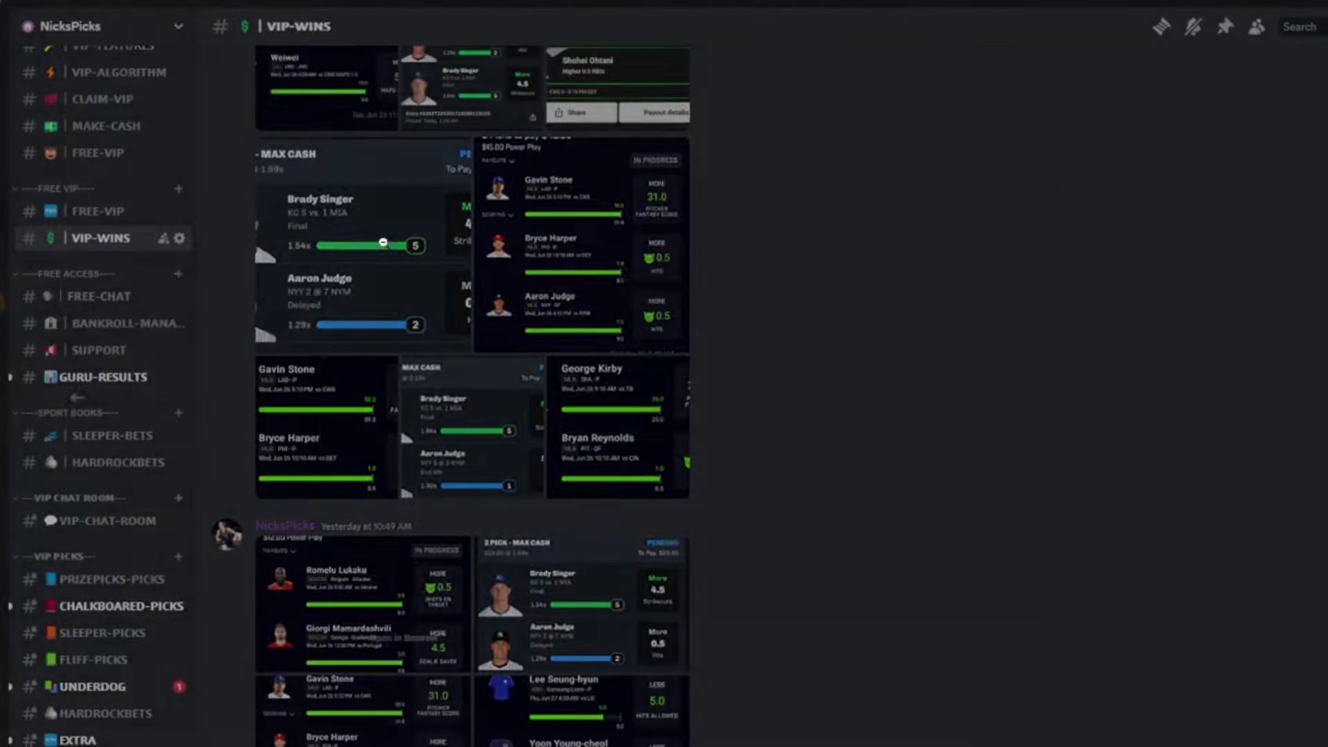
pyautogui.press('Escape')
pyautogui.scroll(2, 449, 447)
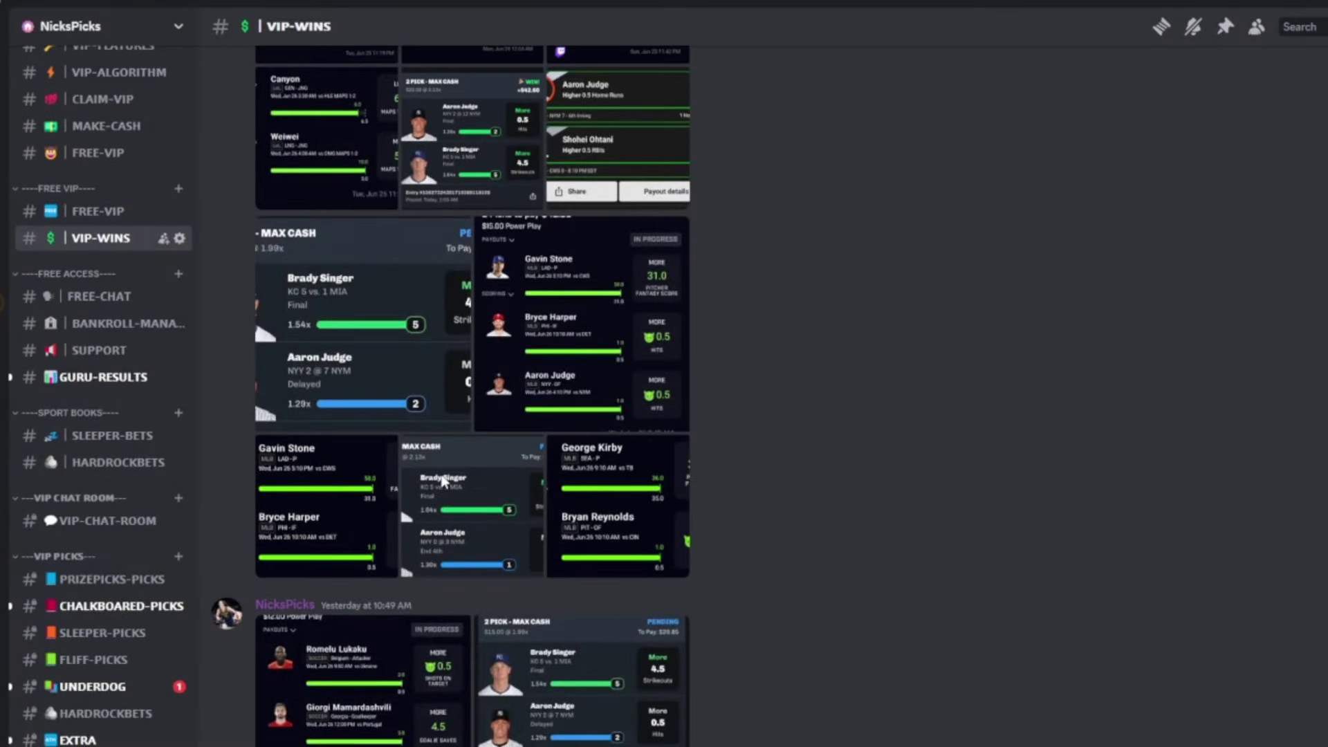
pyautogui.scroll(3, 448, 457)
pyautogui.scroll(1, 432, 297)
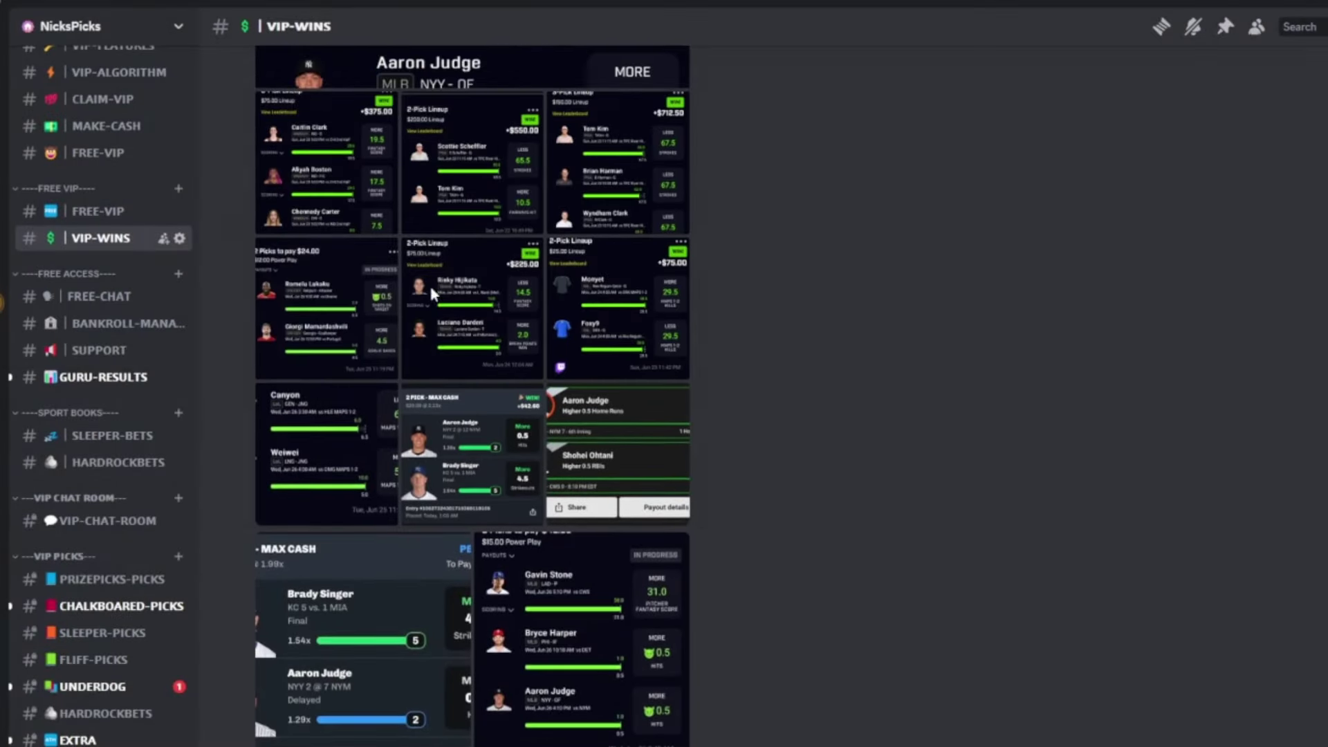
# Enlarge and close the 2-Pick, 3-Pick, Gavin Stone Power Play, and Caitlin Clark lineup screenshots
pyautogui.click(436, 247)
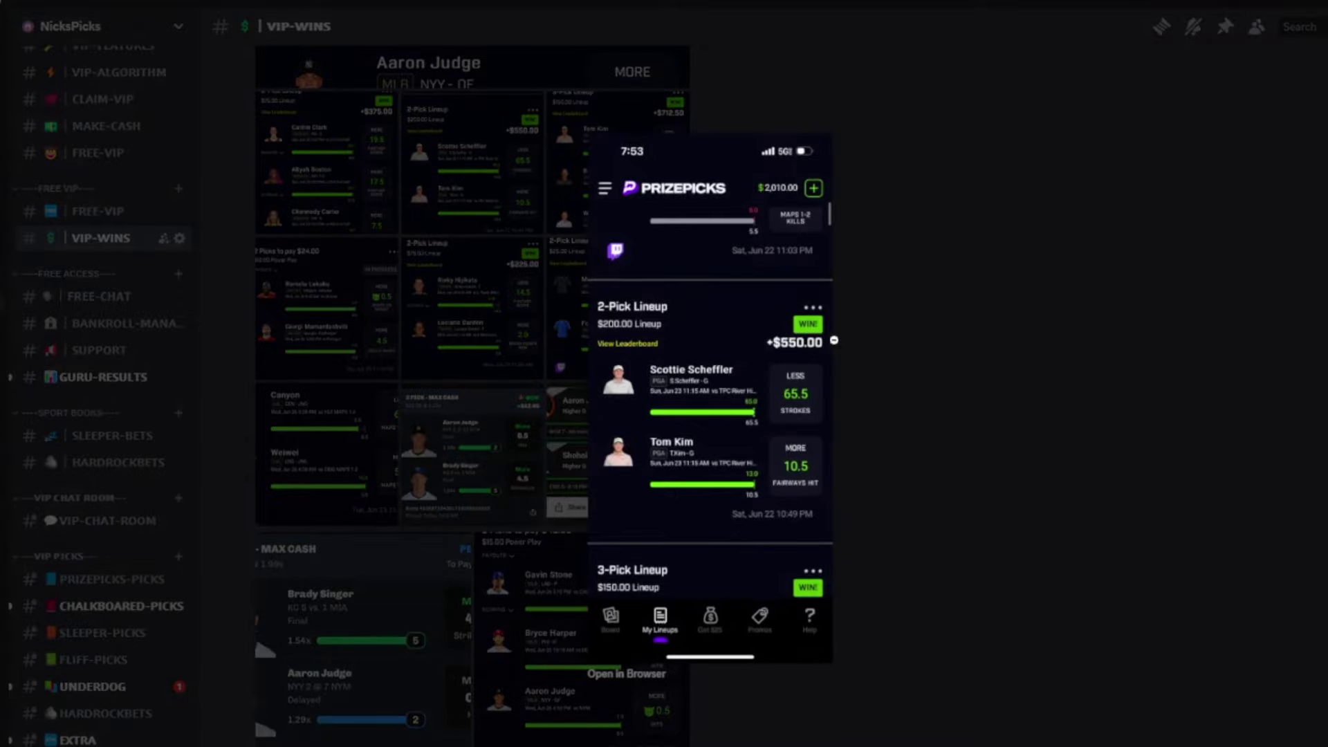
pyautogui.press('Escape')
pyautogui.click(618, 161)
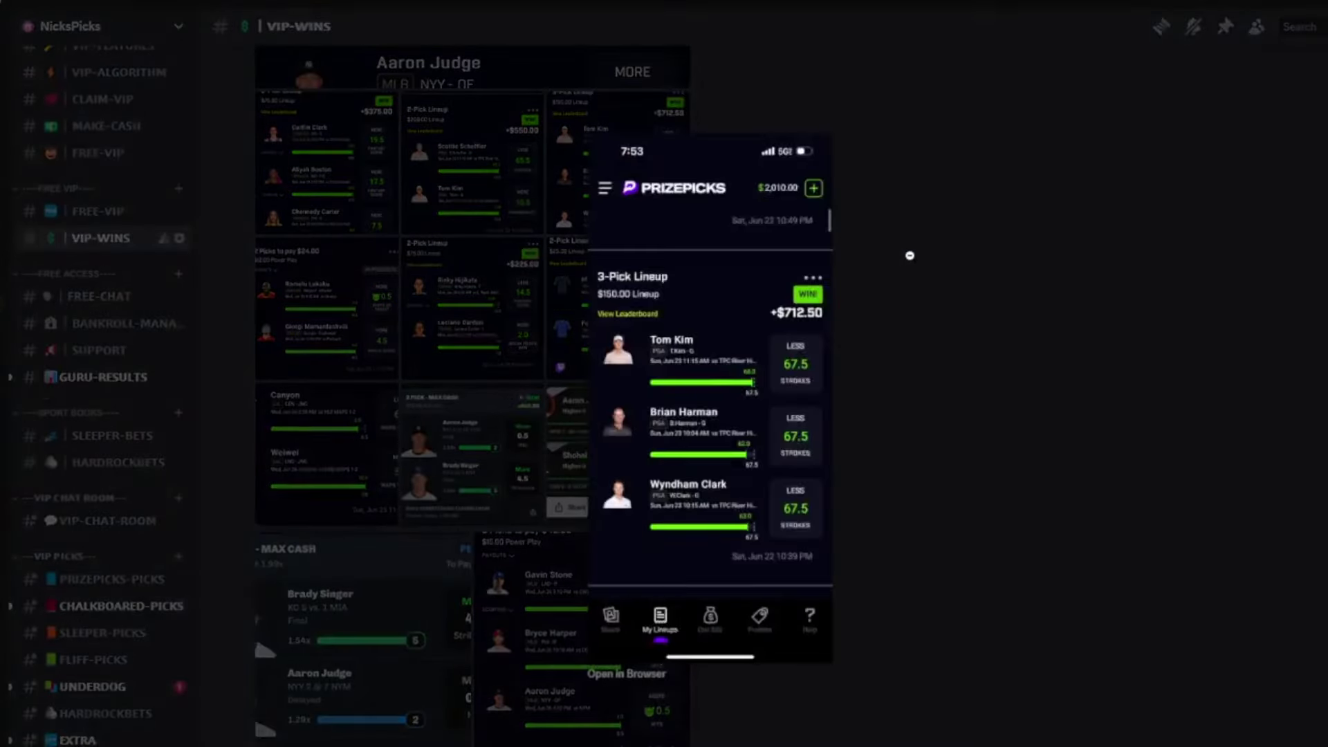
pyautogui.press('Escape')
pyautogui.scroll(1, 657, 378)
pyautogui.scroll(2, 658, 377)
pyautogui.click(579, 241)
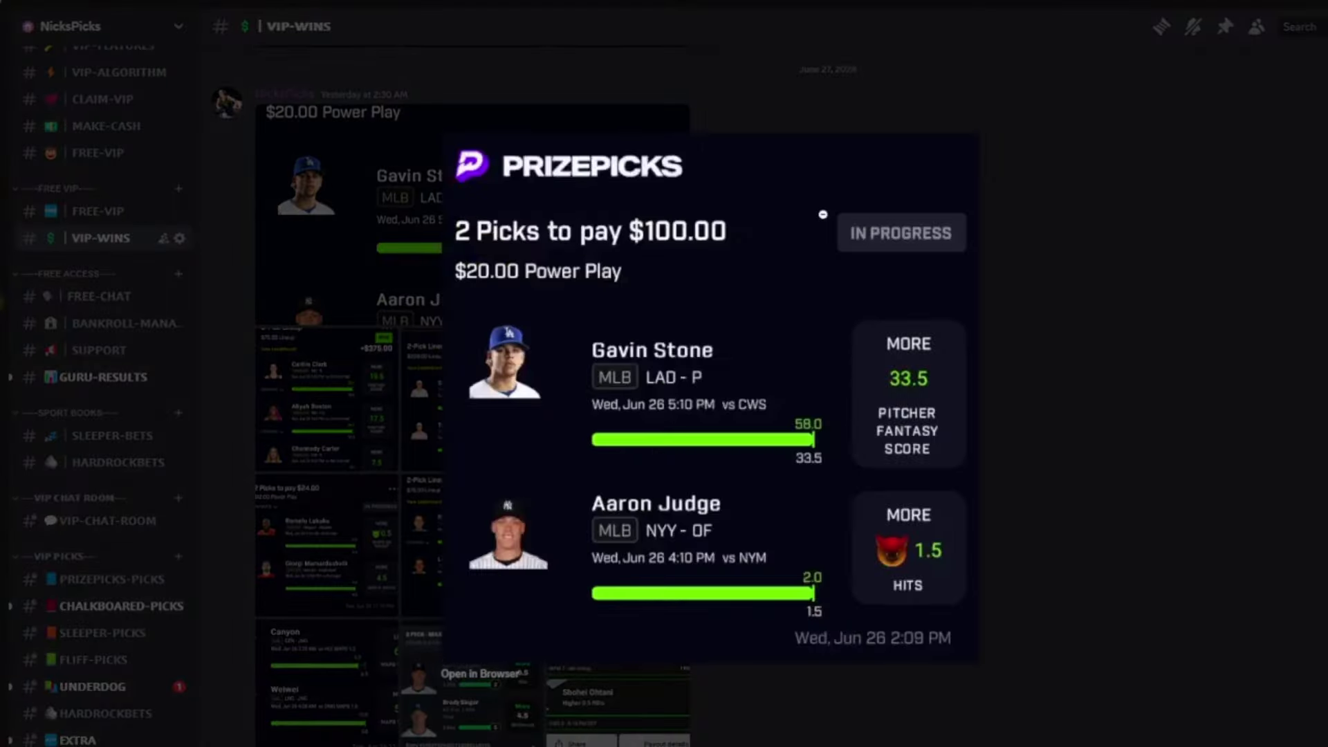
pyautogui.press('Escape')
pyautogui.scroll(3, 674, 235)
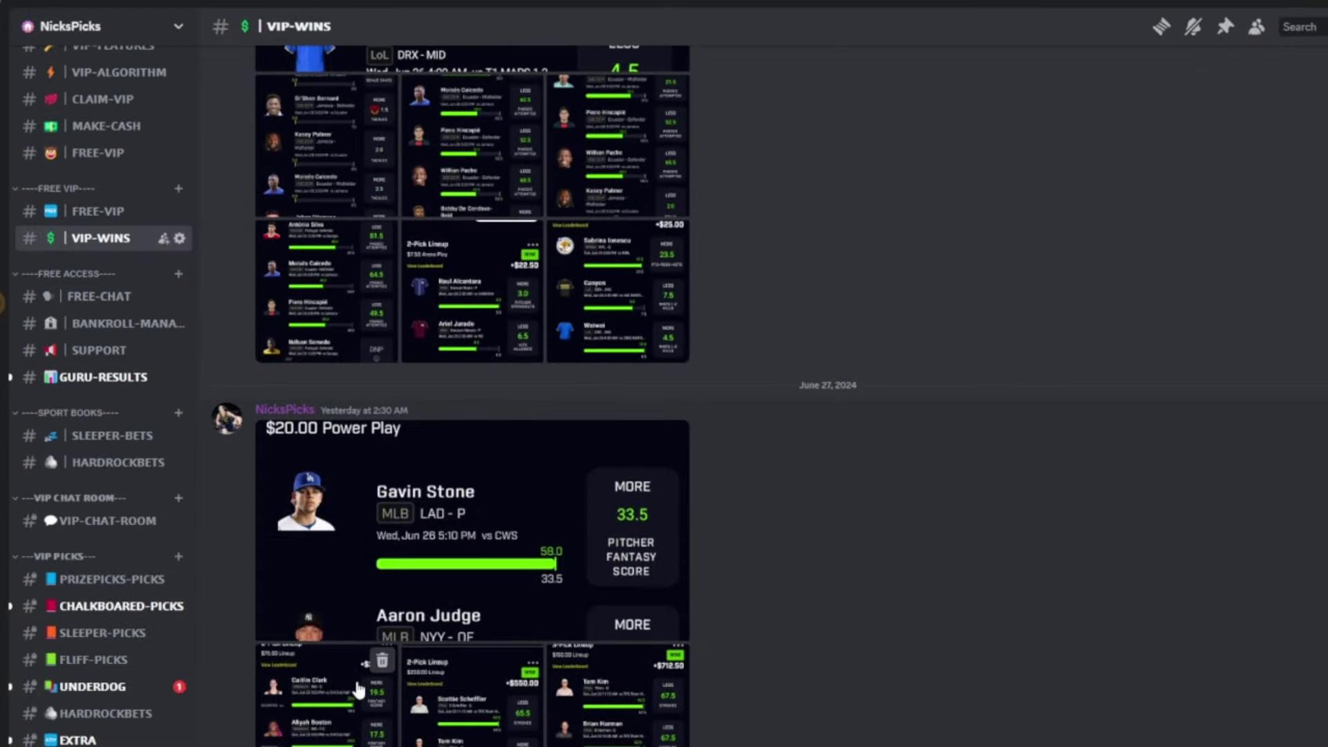
pyautogui.click(382, 660)
pyautogui.click(1004, 302)
pyautogui.scroll(2, 546, 385)
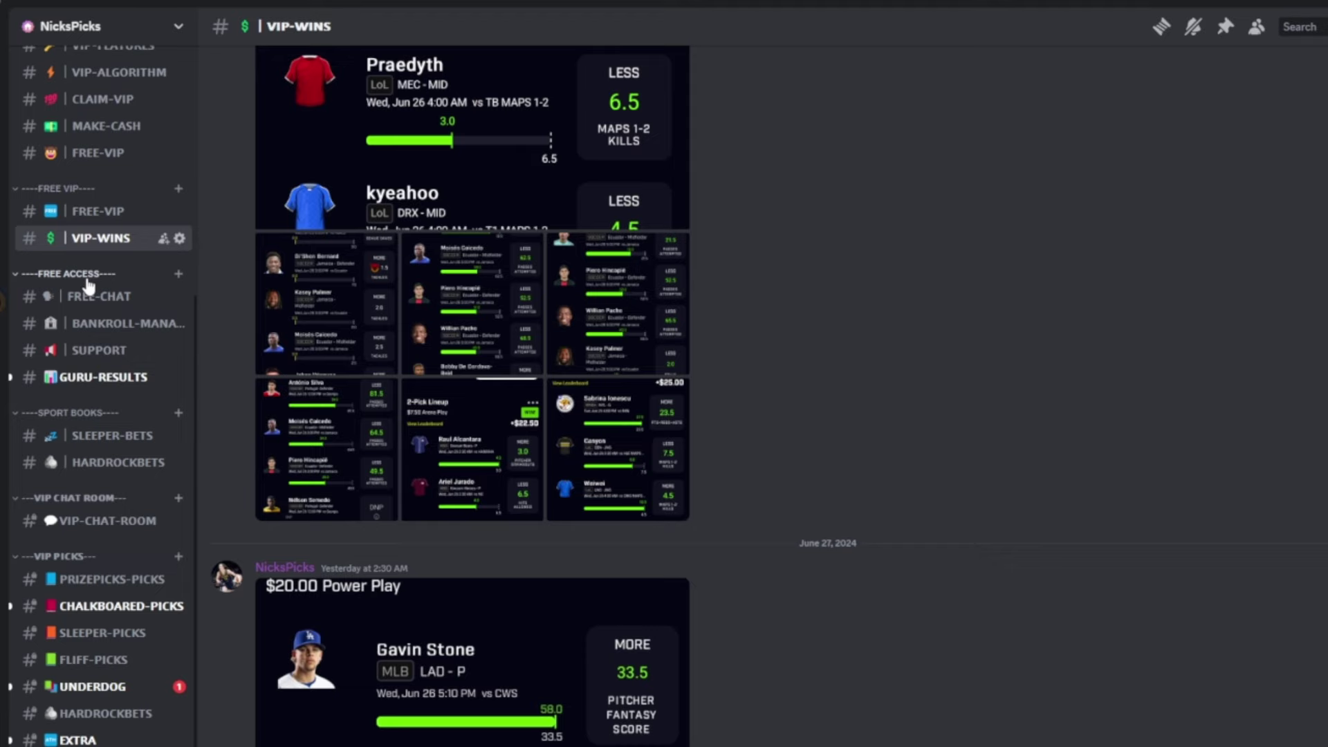
pyautogui.scroll(3, 436, 374)
pyautogui.scroll(2, 456, 379)
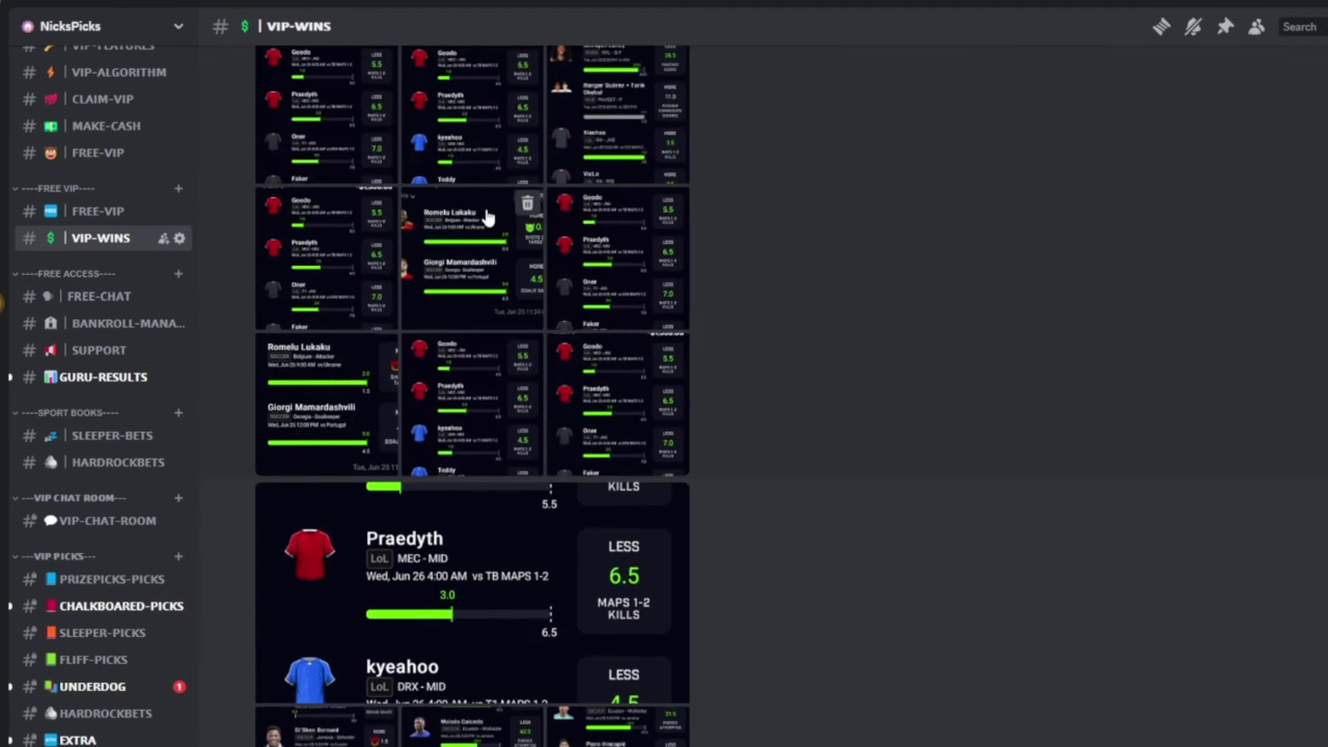
# Enlarge and close the Lukaku, 6-Pick, 4-Pick, and Oner/Faker 4-Pick lineup screenshots
pyautogui.click(487, 217)
pyautogui.press('Escape')
pyautogui.scroll(-4, 504, 301)
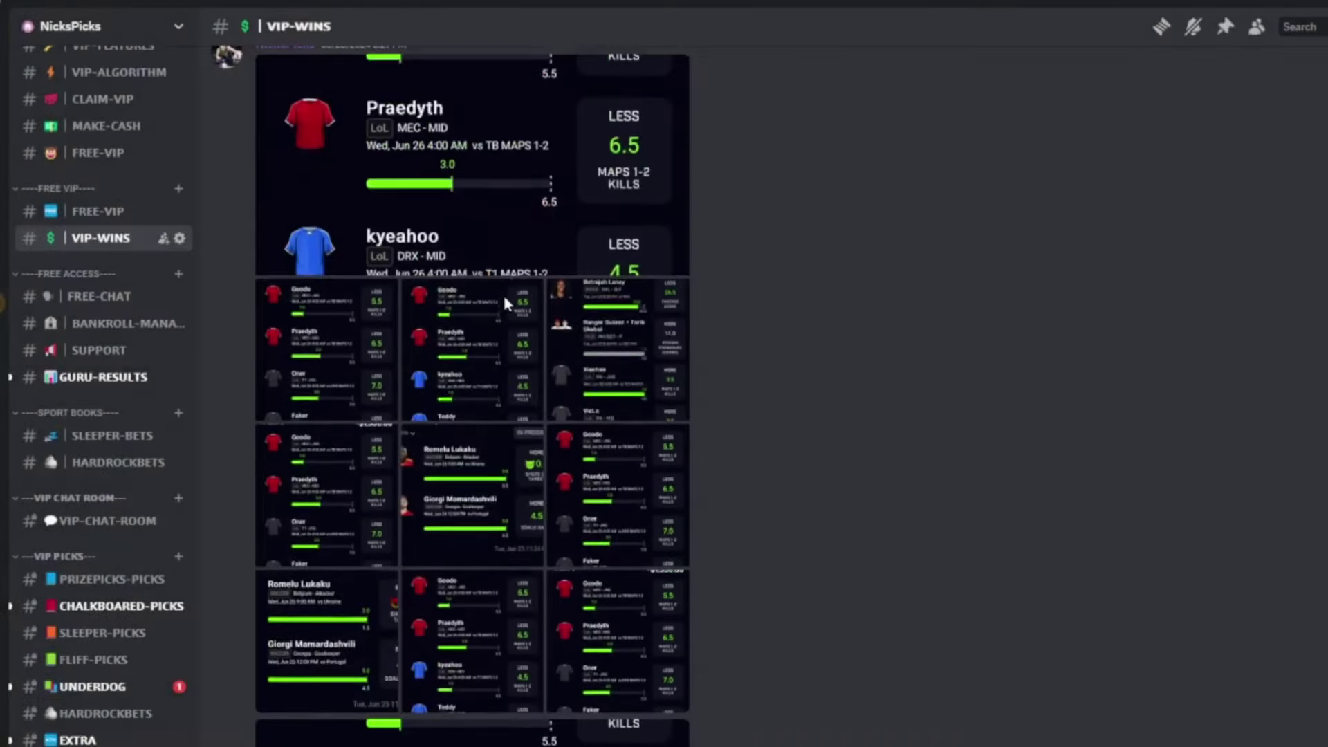
pyautogui.scroll(2, 504, 311)
pyautogui.scroll(2, 504, 318)
pyautogui.scroll(2, 506, 344)
pyautogui.scroll(-4, 623, 436)
pyautogui.scroll(-1, 713, 533)
pyautogui.click(674, 499)
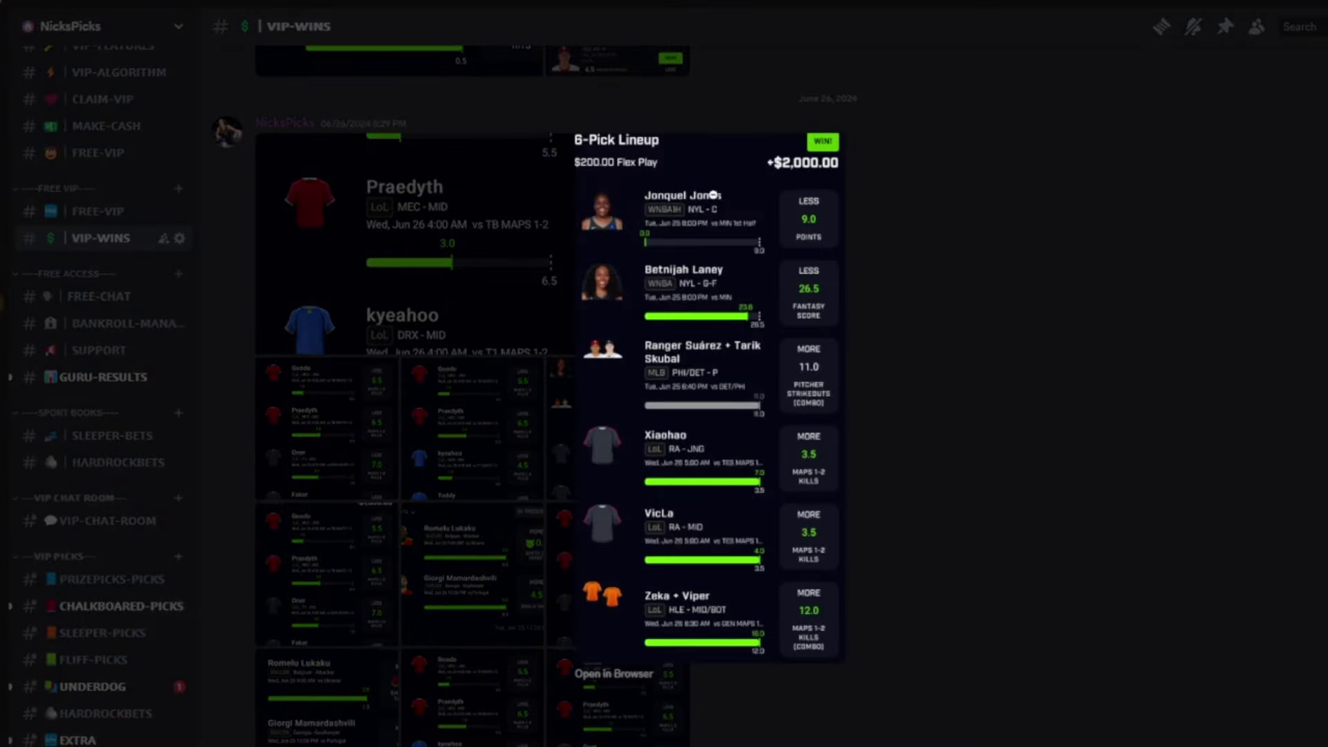
pyautogui.click(459, 526)
pyautogui.click(525, 372)
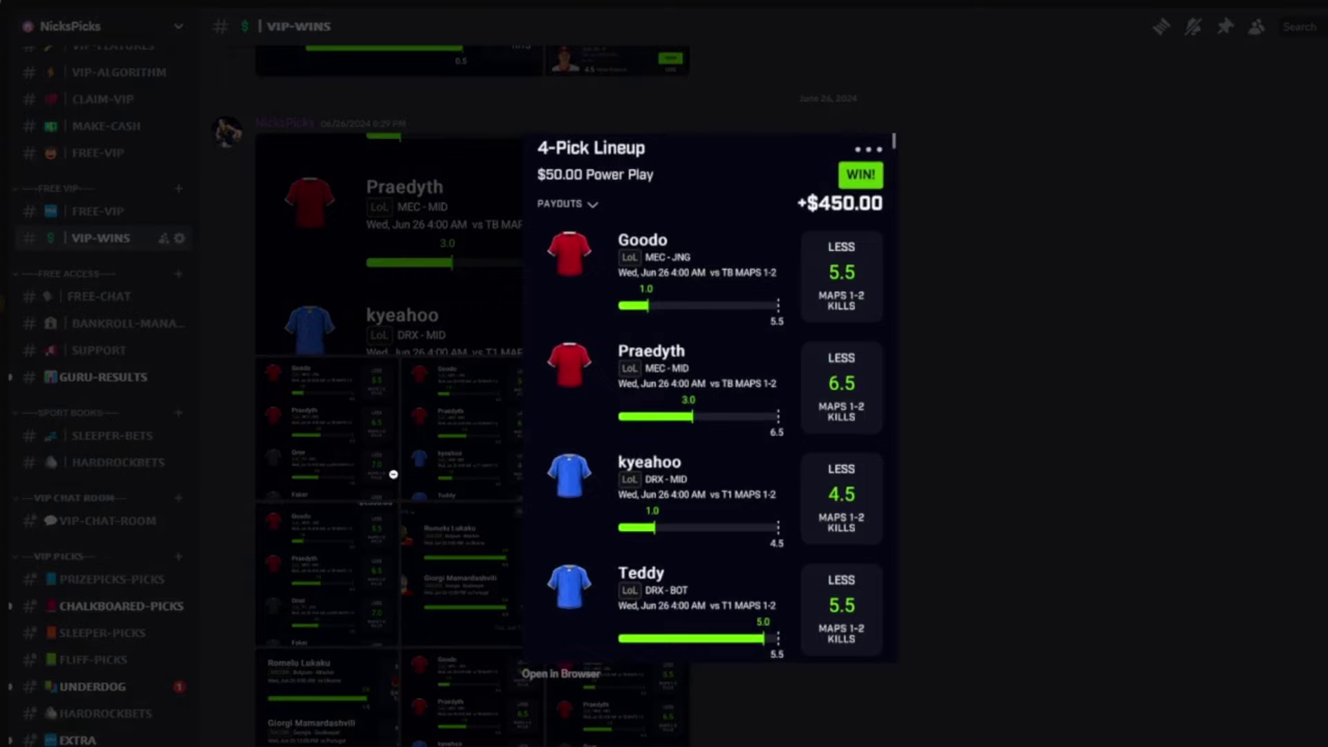
pyautogui.click(274, 527)
pyautogui.click(317, 453)
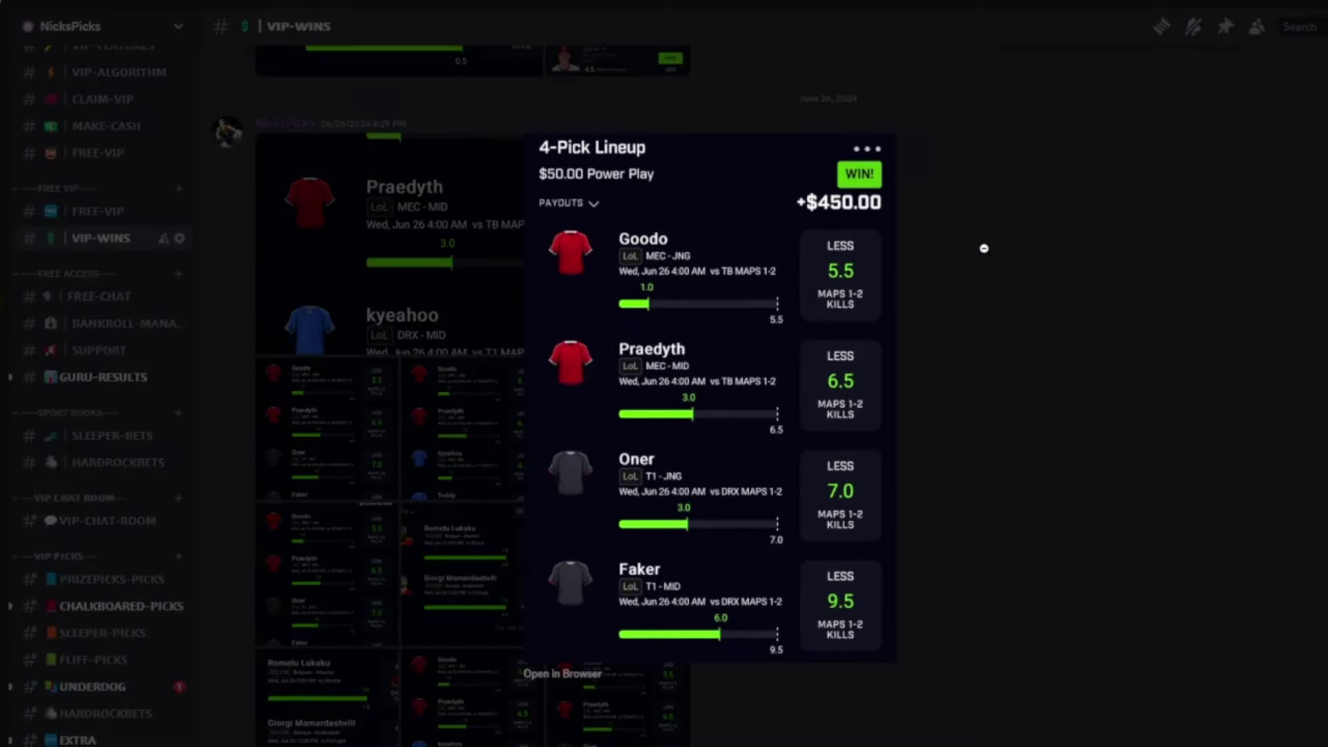
pyautogui.click(984, 249)
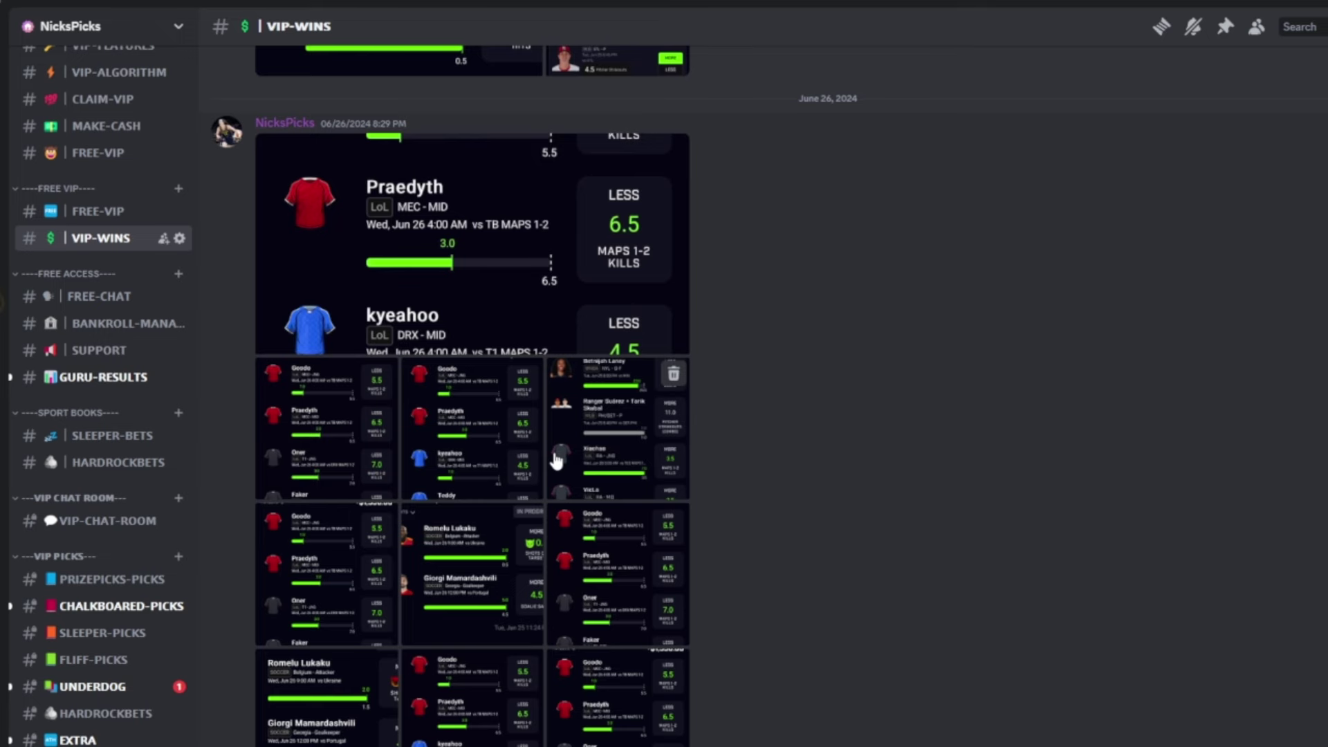
pyautogui.scroll(-5, 556, 461)
pyautogui.scroll(-5, 538, 553)
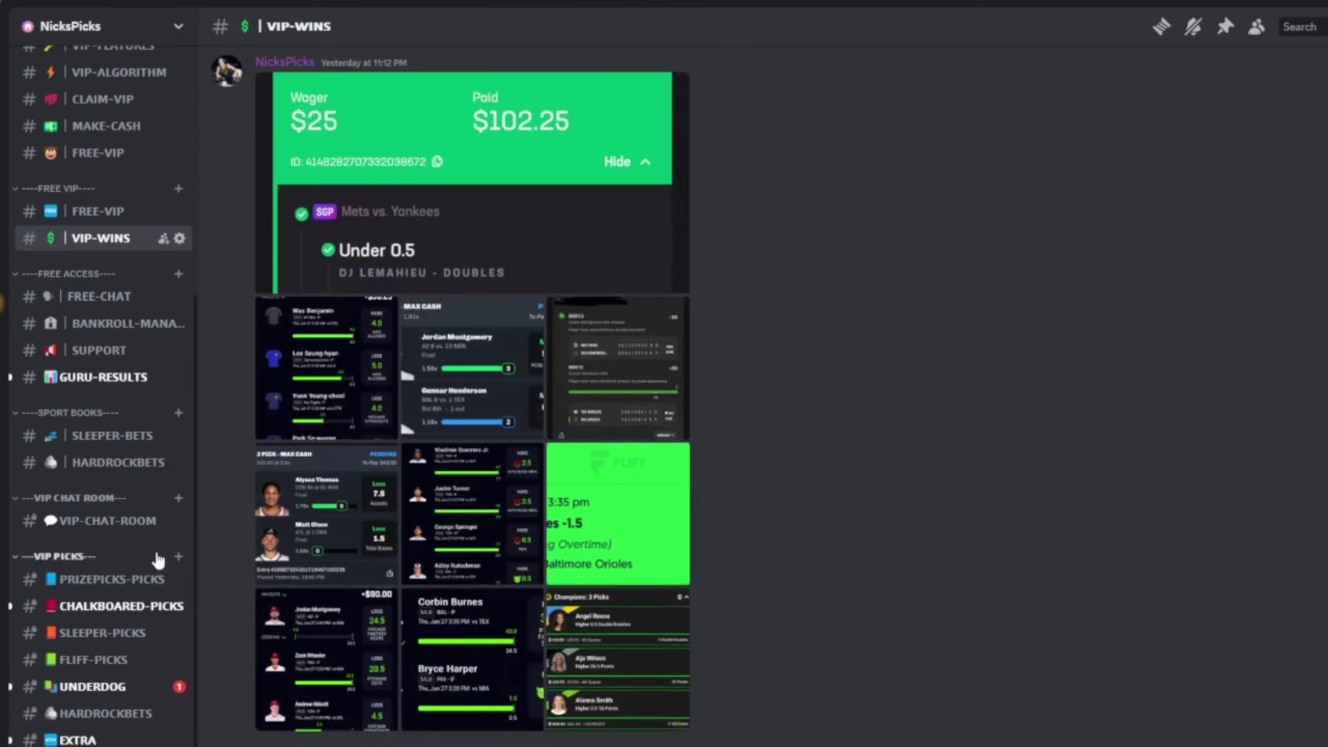
pyautogui.scroll(1, 114, 514)
# In VIP-CHAT-ROOM, enlarge and close a betting slip and a PrizePicks screenshot
pyautogui.click(104, 548)
pyautogui.click(447, 592)
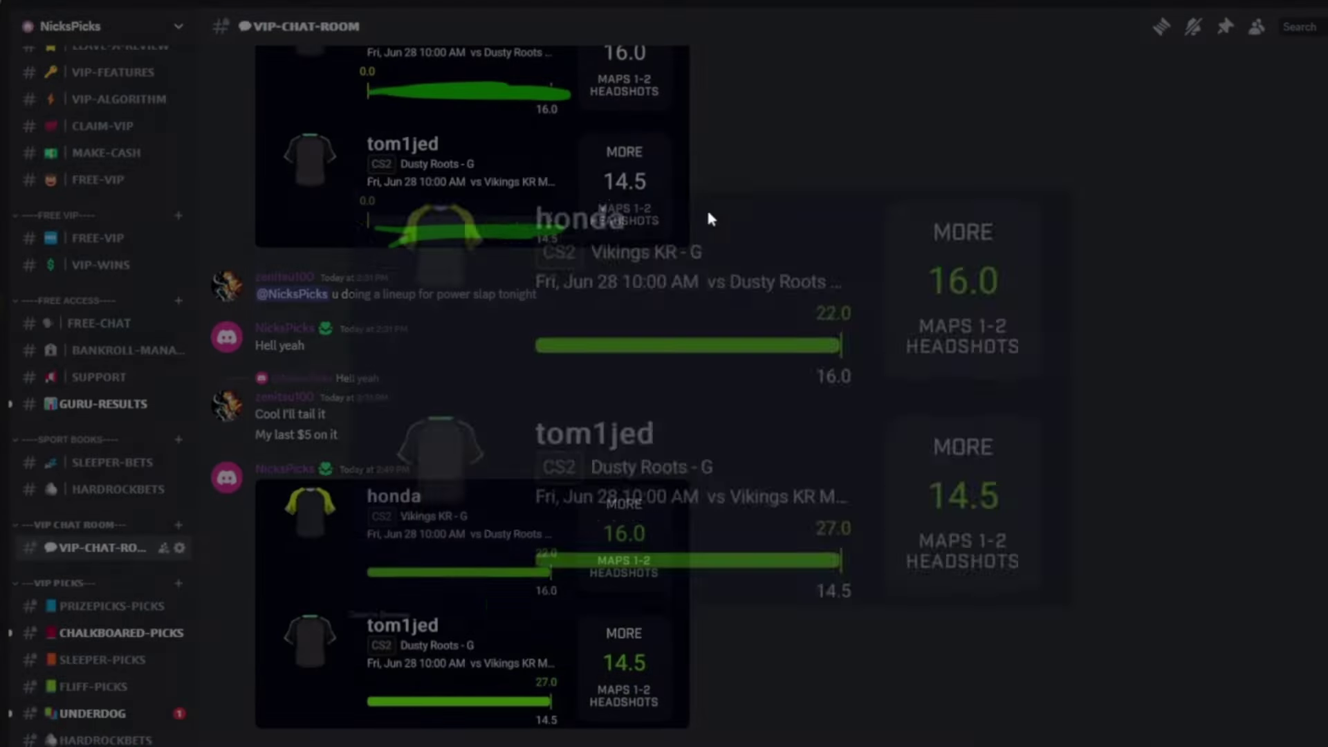
pyautogui.press('Escape')
pyautogui.scroll(5, 401, 490)
pyautogui.scroll(5, 402, 494)
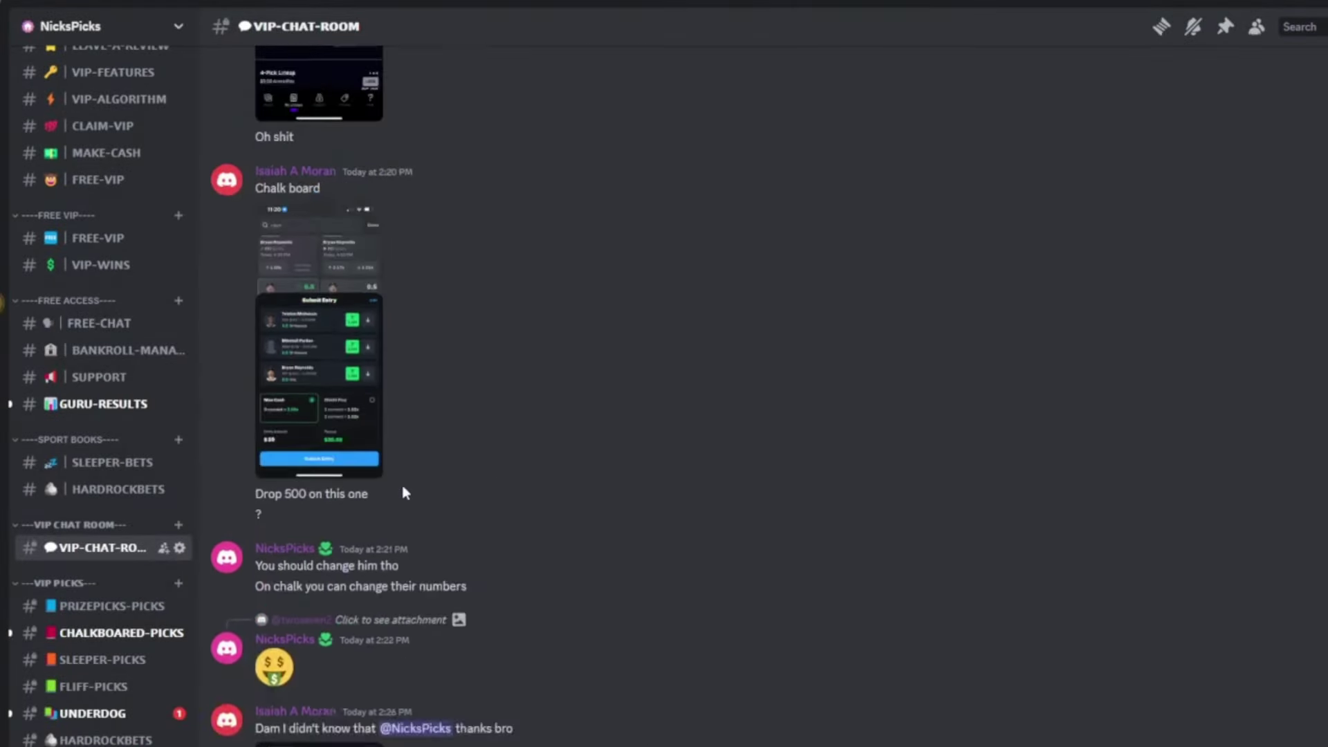
pyautogui.scroll(5, 400, 492)
pyautogui.scroll(-1, 401, 502)
pyautogui.click(318, 566)
pyautogui.click(366, 424)
# Tour FREE-CHAT, HARDROCKBETS, SLEEPER-BETS, then VIP-WINS, previewing a 3-Pick lineup screenshot
pyautogui.click(99, 323)
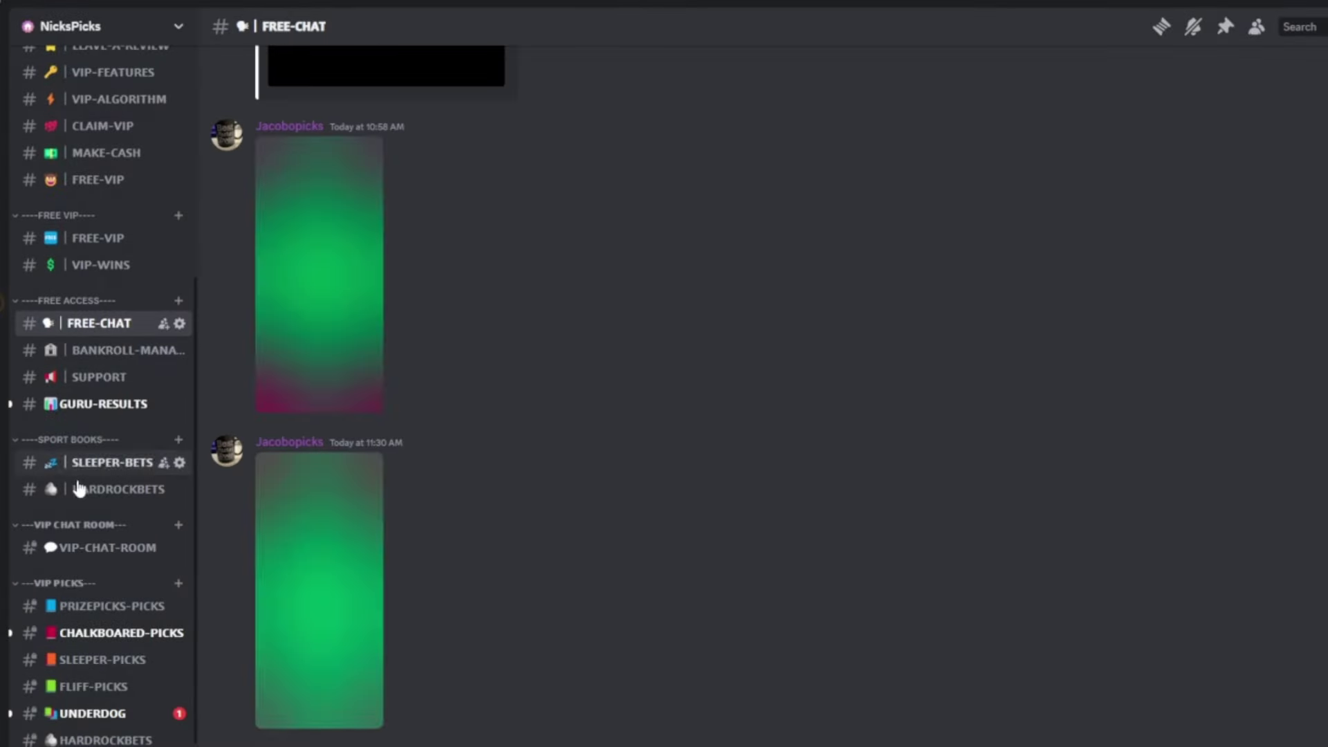
pyautogui.click(104, 489)
pyautogui.click(86, 473)
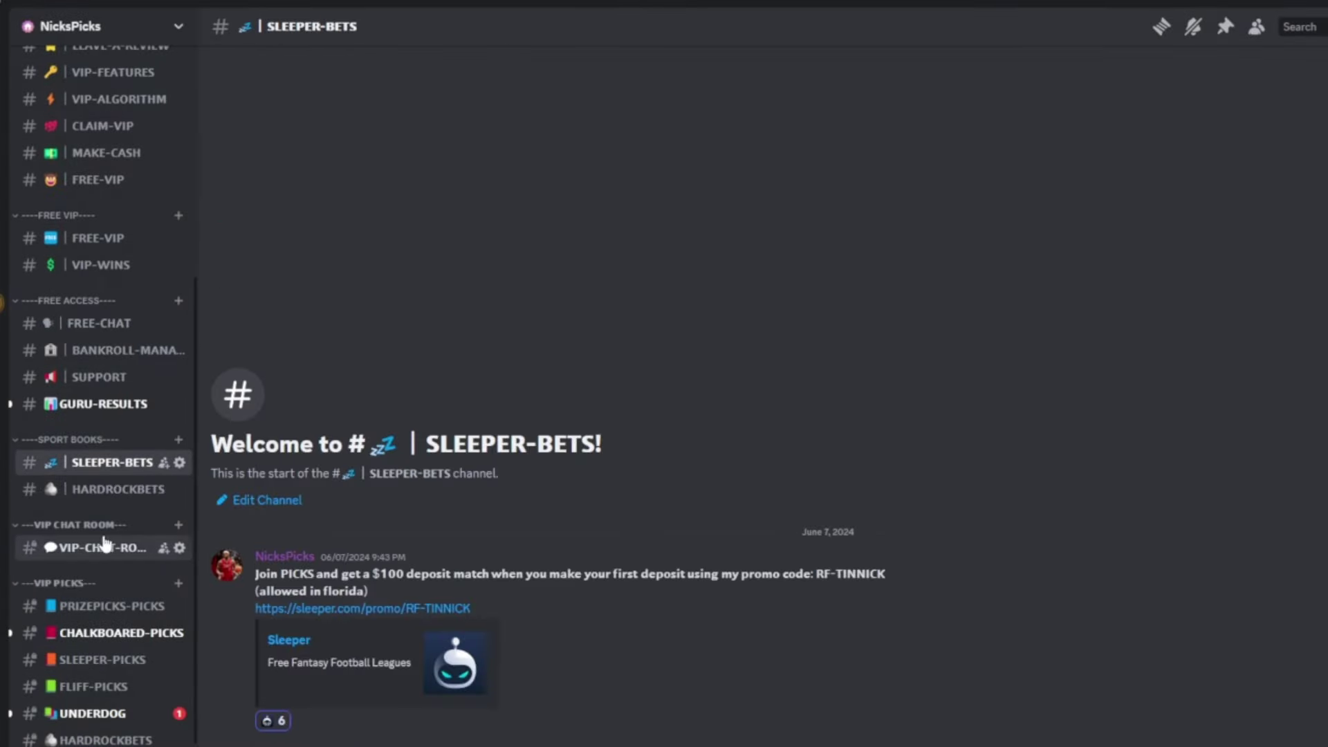
pyautogui.click(104, 547)
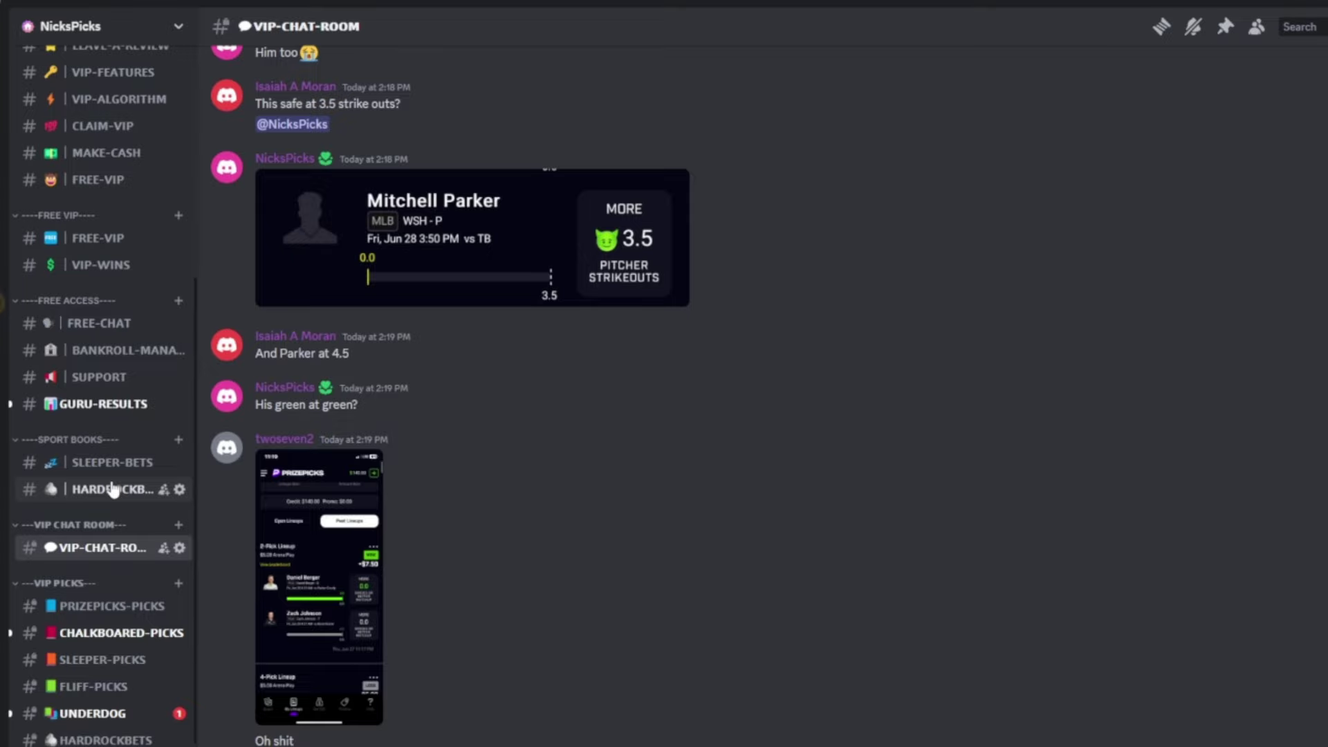
pyautogui.click(115, 272)
pyautogui.scroll(2, 534, 608)
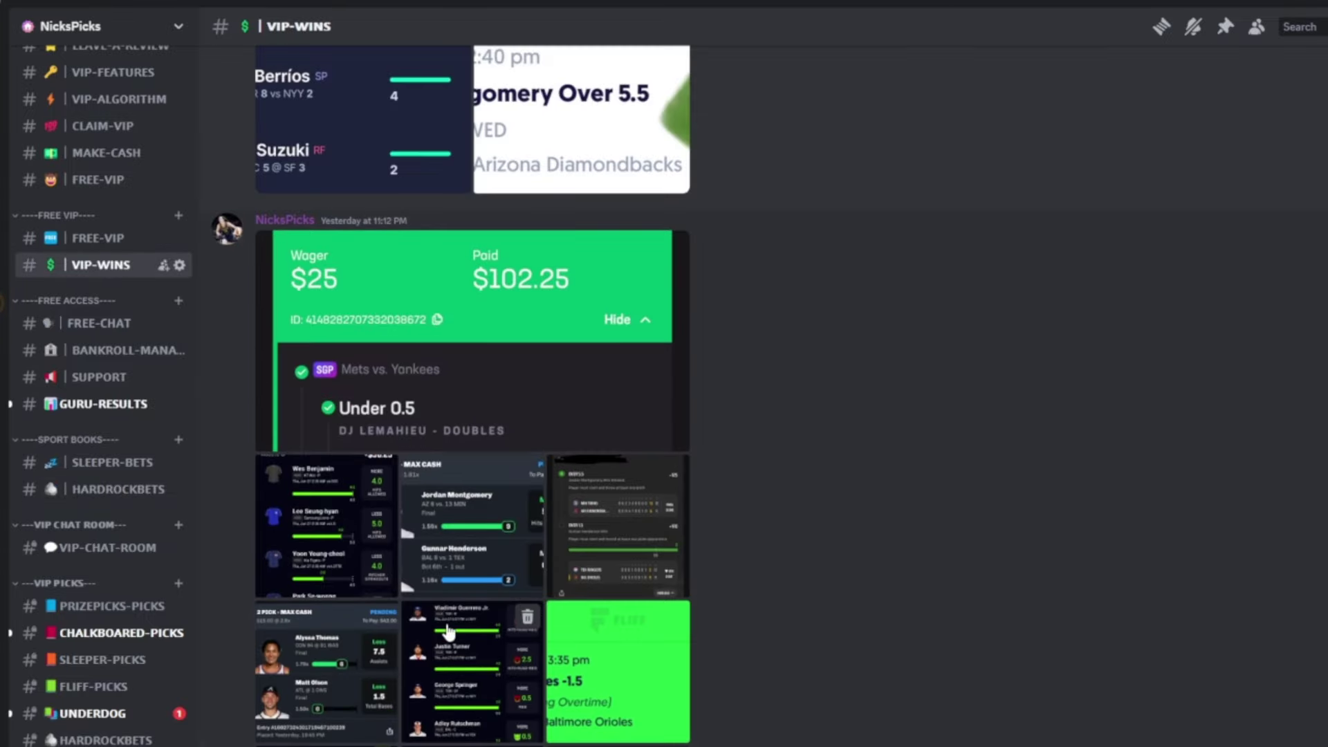
pyautogui.scroll(5, 448, 631)
pyautogui.scroll(5, 519, 540)
pyautogui.scroll(3, 581, 478)
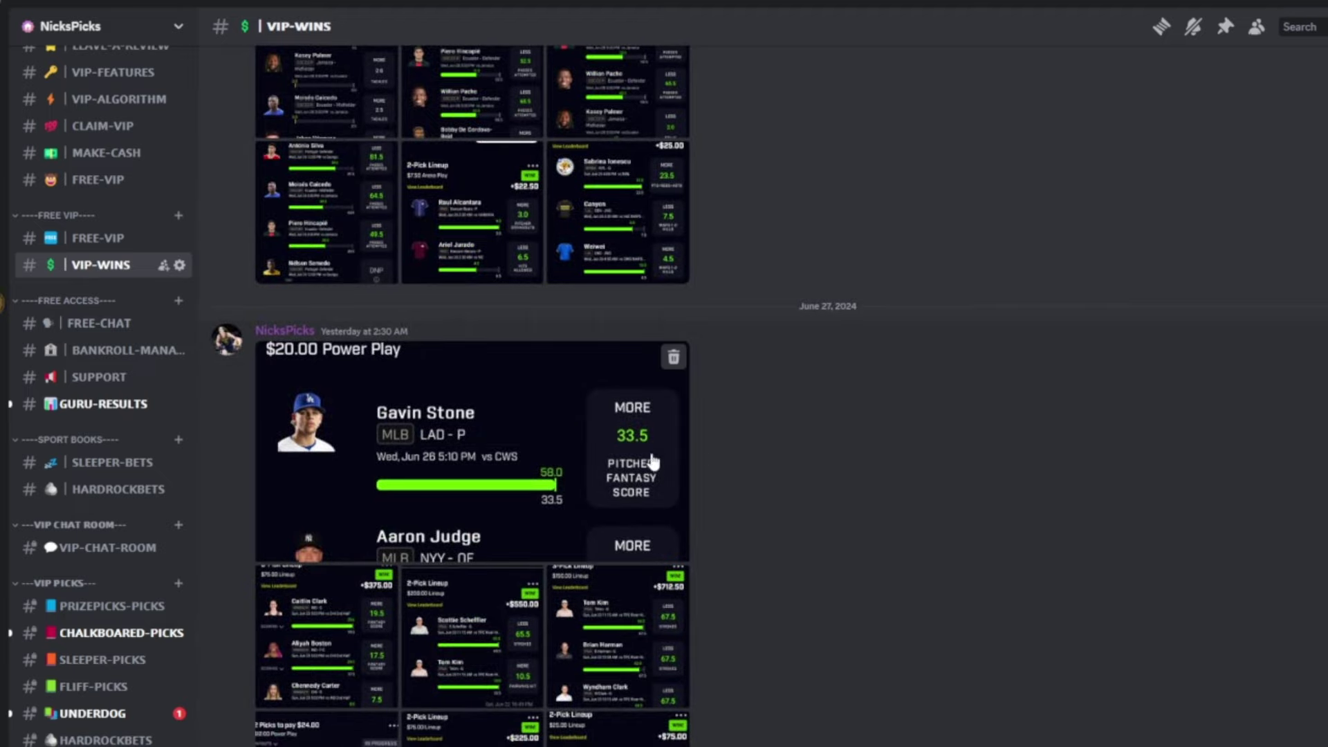
pyautogui.scroll(1, 564, 407)
pyautogui.scroll(3, 581, 394)
pyautogui.click(599, 386)
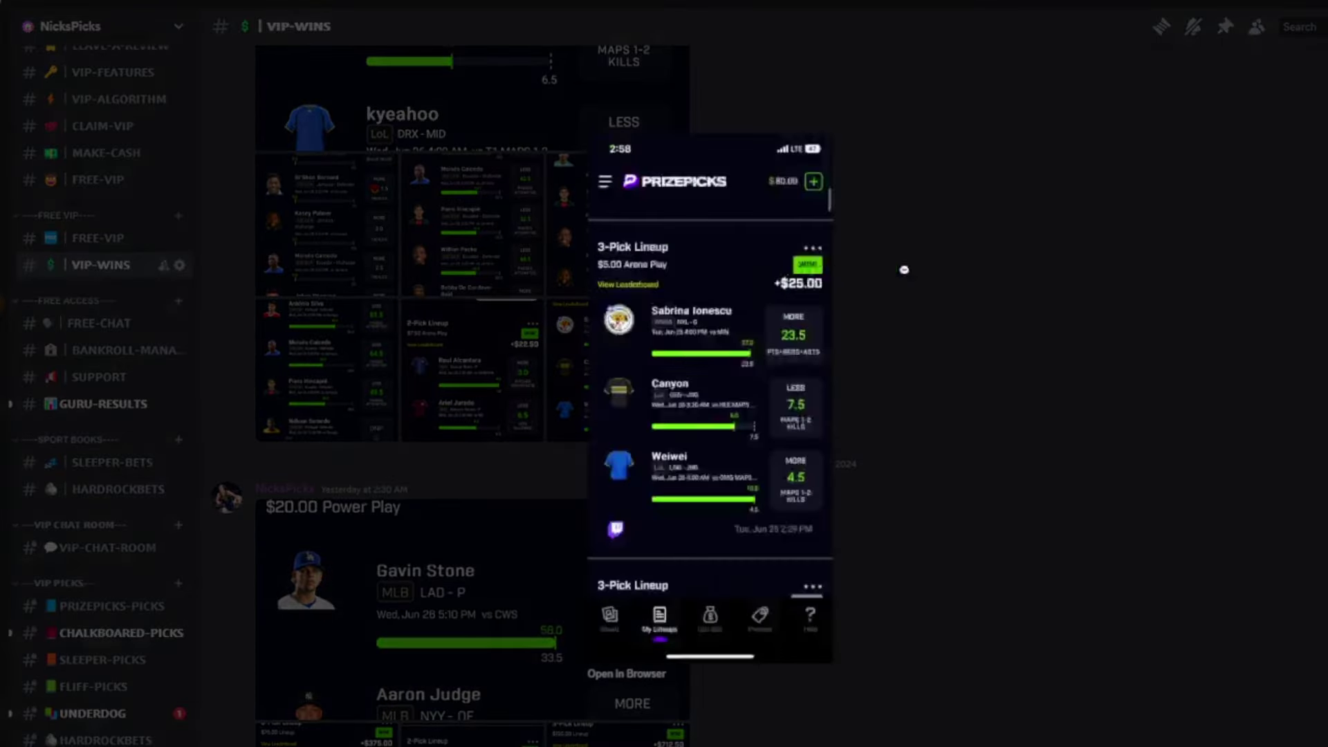
pyautogui.click(979, 271)
pyautogui.scroll(-5, 883, 518)
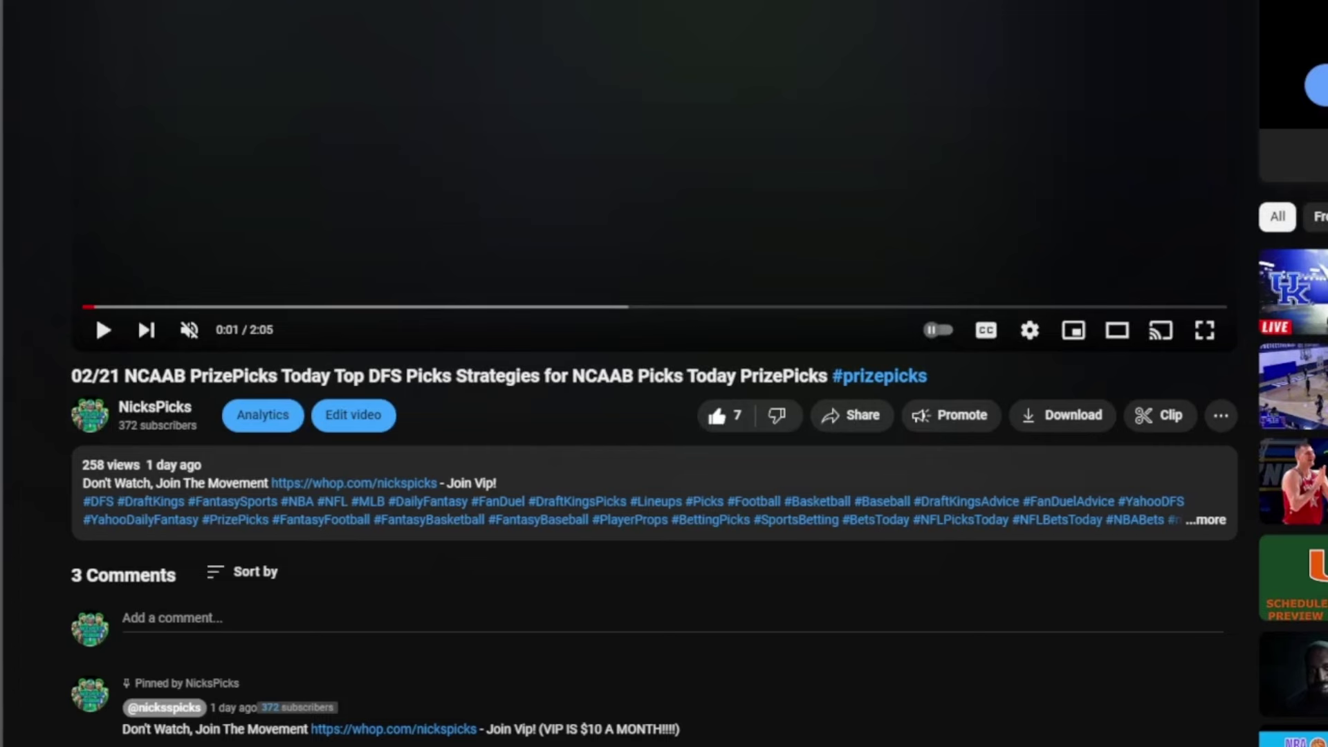
pyautogui.scroll(-1, 552, 348)
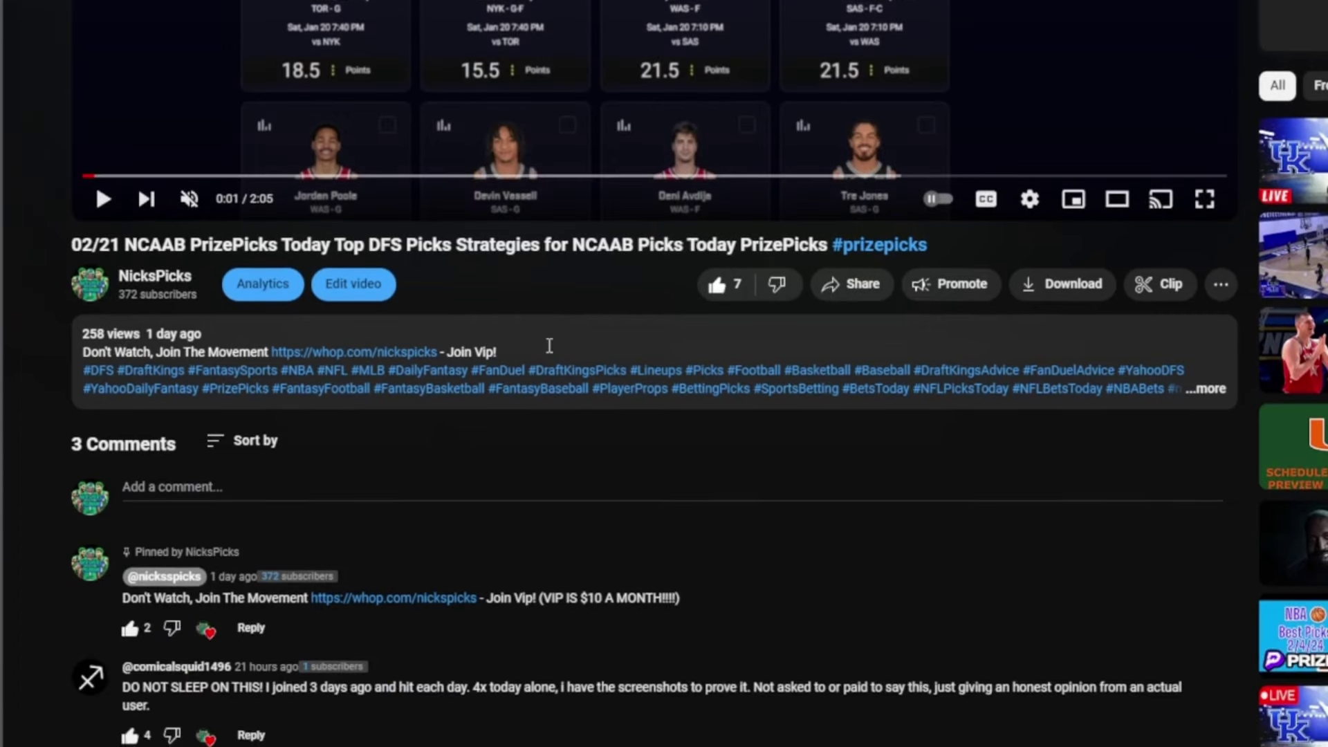
pyautogui.scroll(-3, 457, 317)
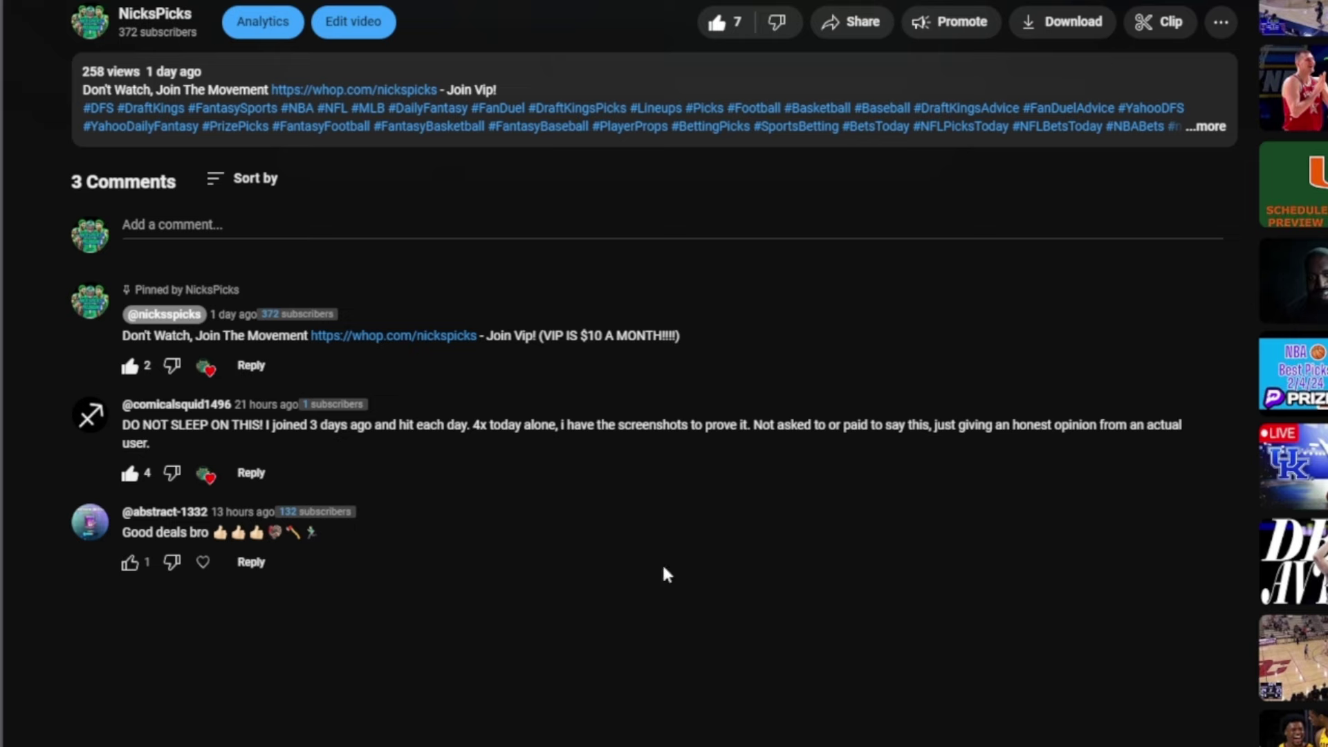
# Follow the whop.com/nickspicks link in the video's pinned comment
pyautogui.click(424, 337)
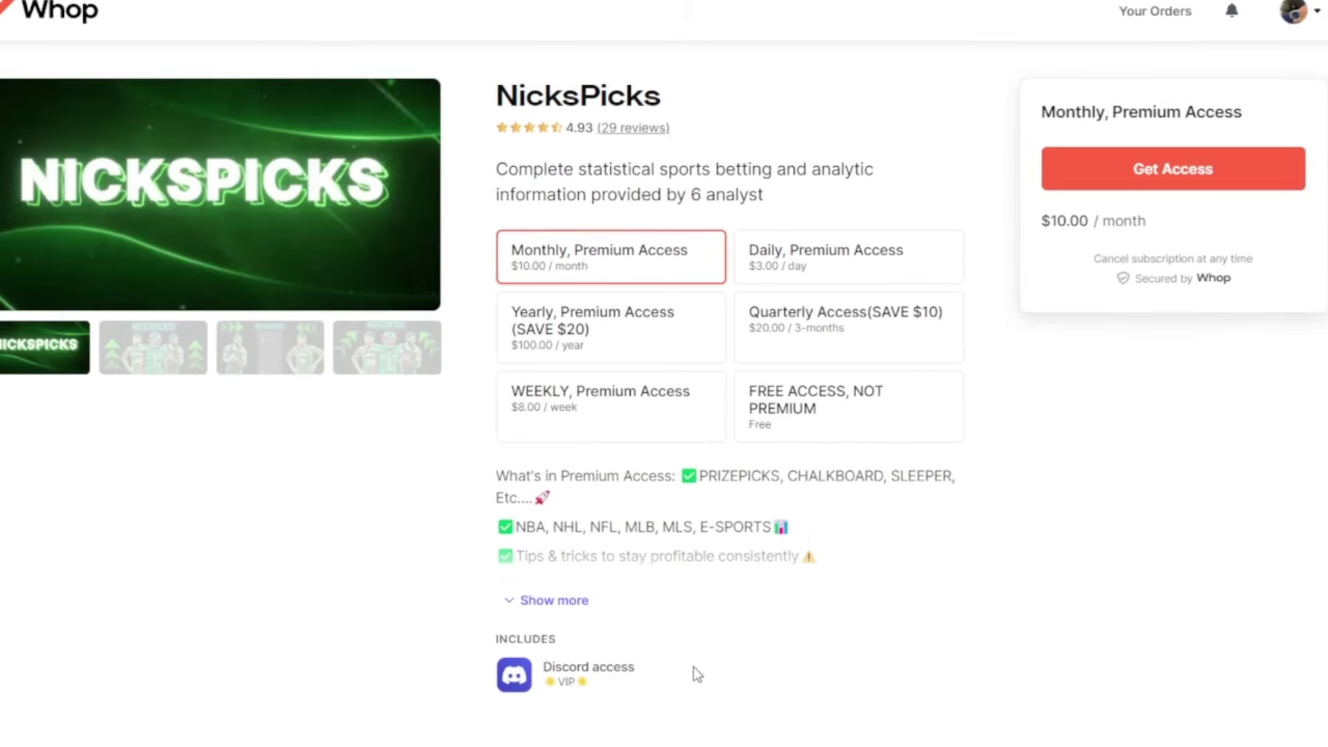
pyautogui.scroll(-5, 581, 484)
pyautogui.scroll(-8, 579, 488)
pyautogui.scroll(-3, 578, 488)
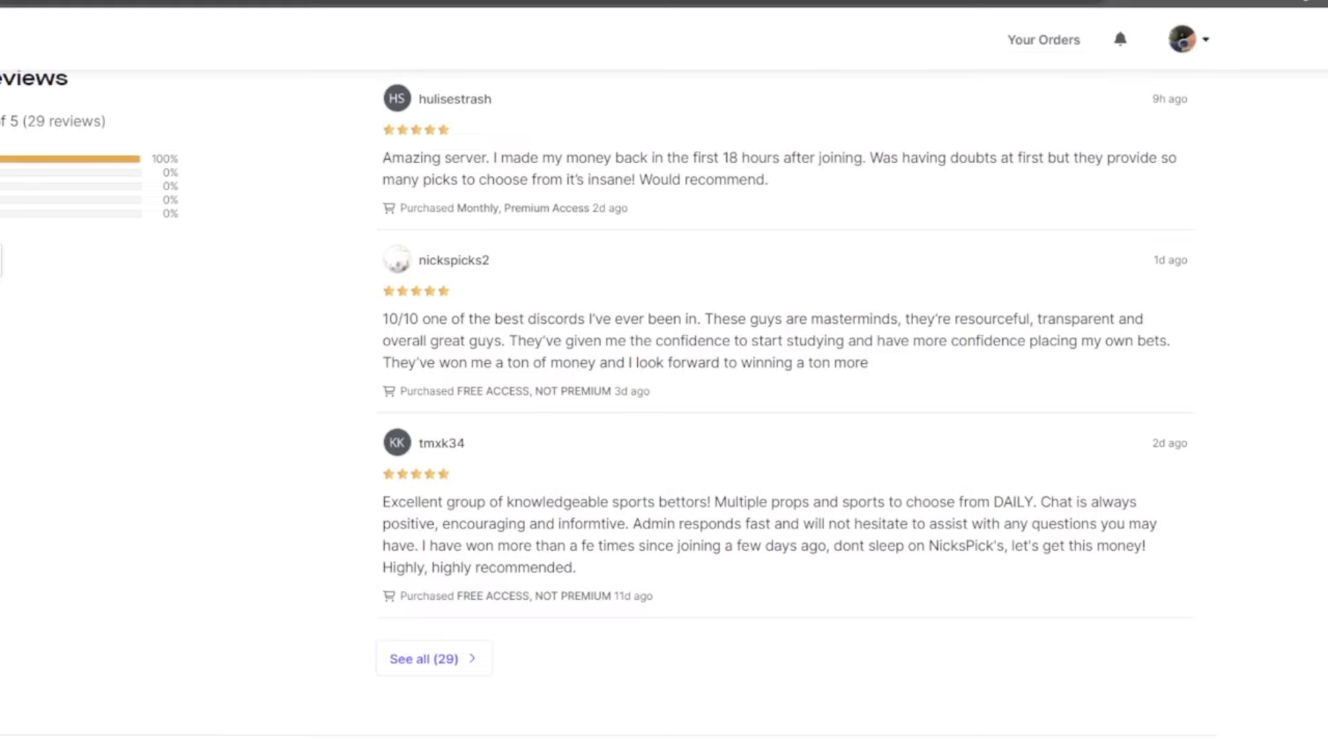
pyautogui.scroll(5, 685, 586)
pyautogui.scroll(4, 685, 587)
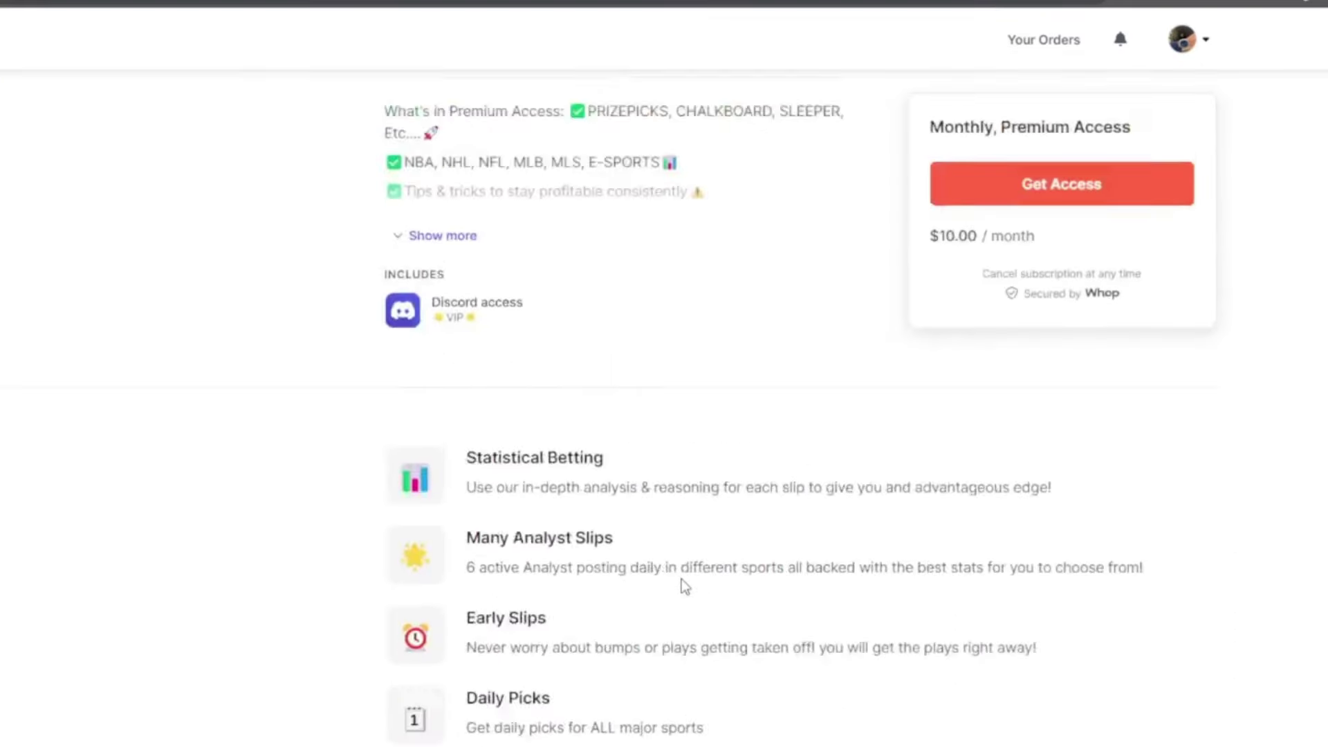
pyautogui.scroll(3, 685, 587)
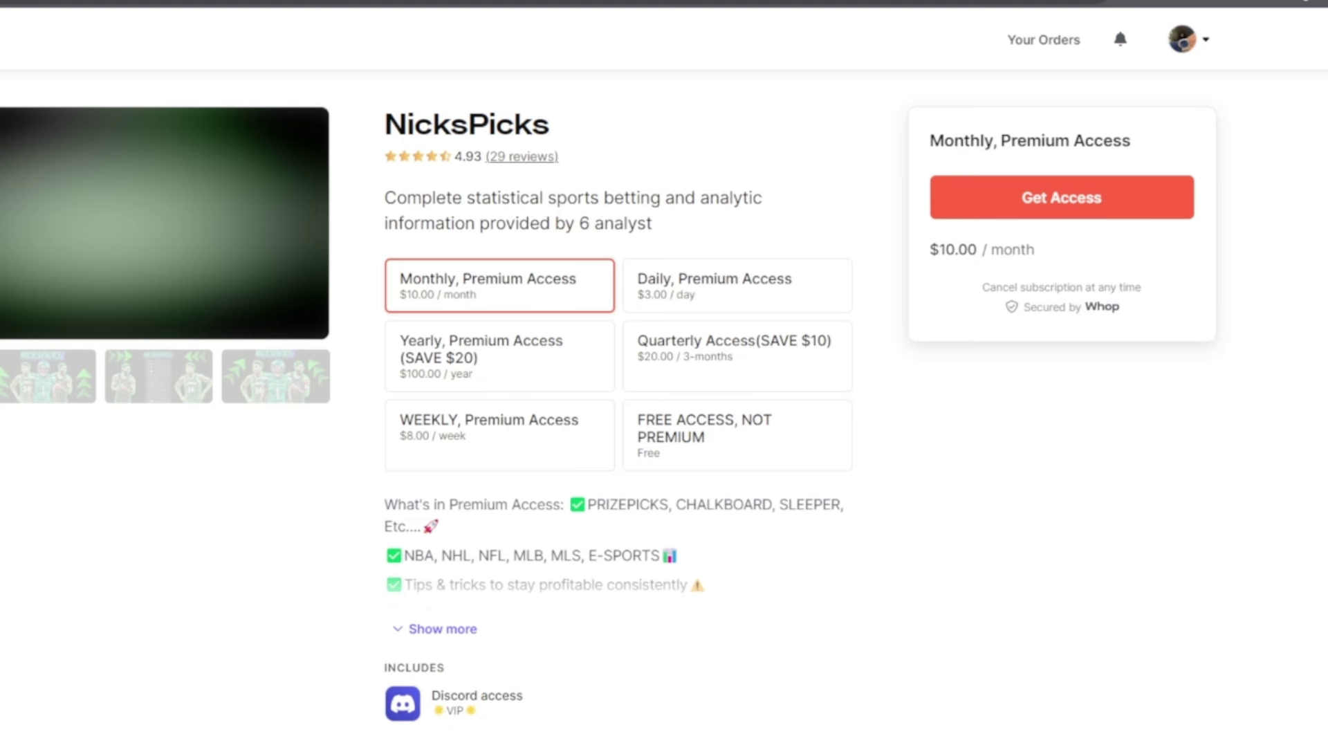
# Select the 'FREE ACCESS, NOT PREMIUM' plan on the NicksPicks Whop page
pyautogui.click(722, 430)
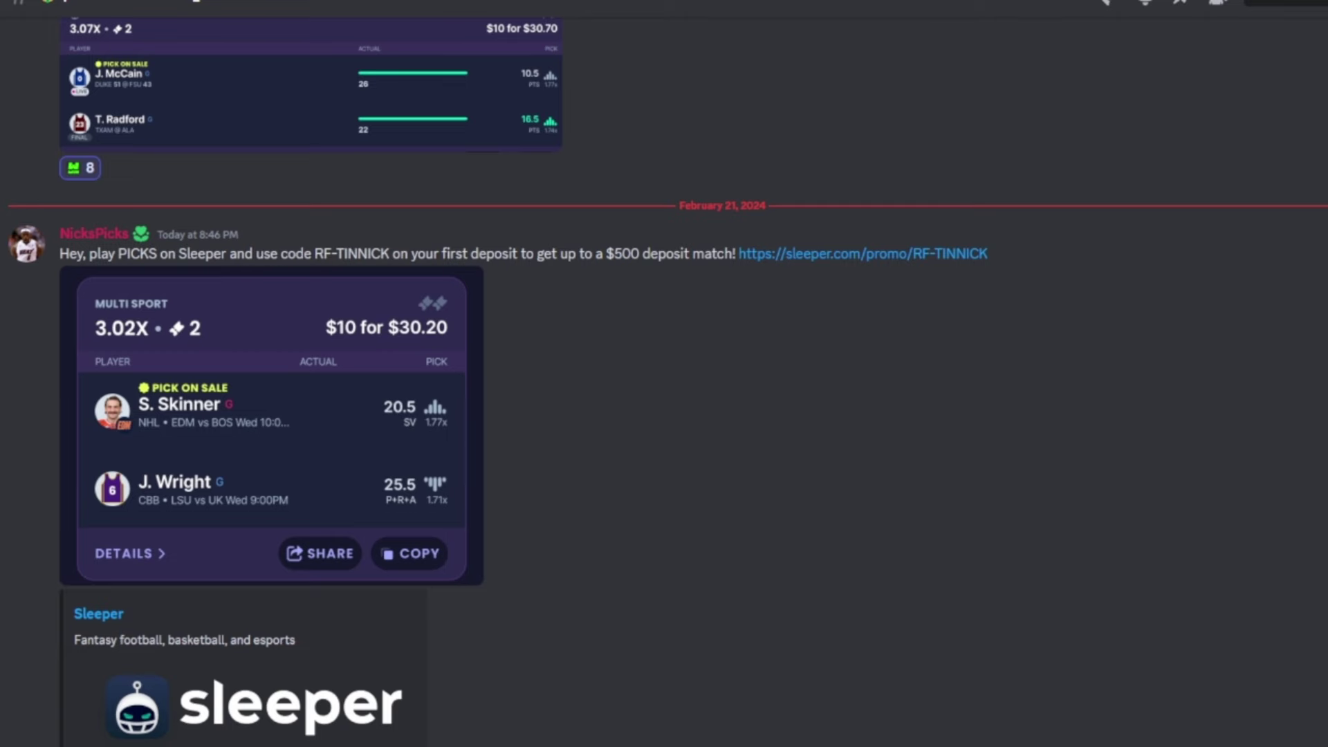
pyautogui.scroll(3, 566, 560)
pyautogui.scroll(3, 566, 561)
pyautogui.scroll(3, 226, 707)
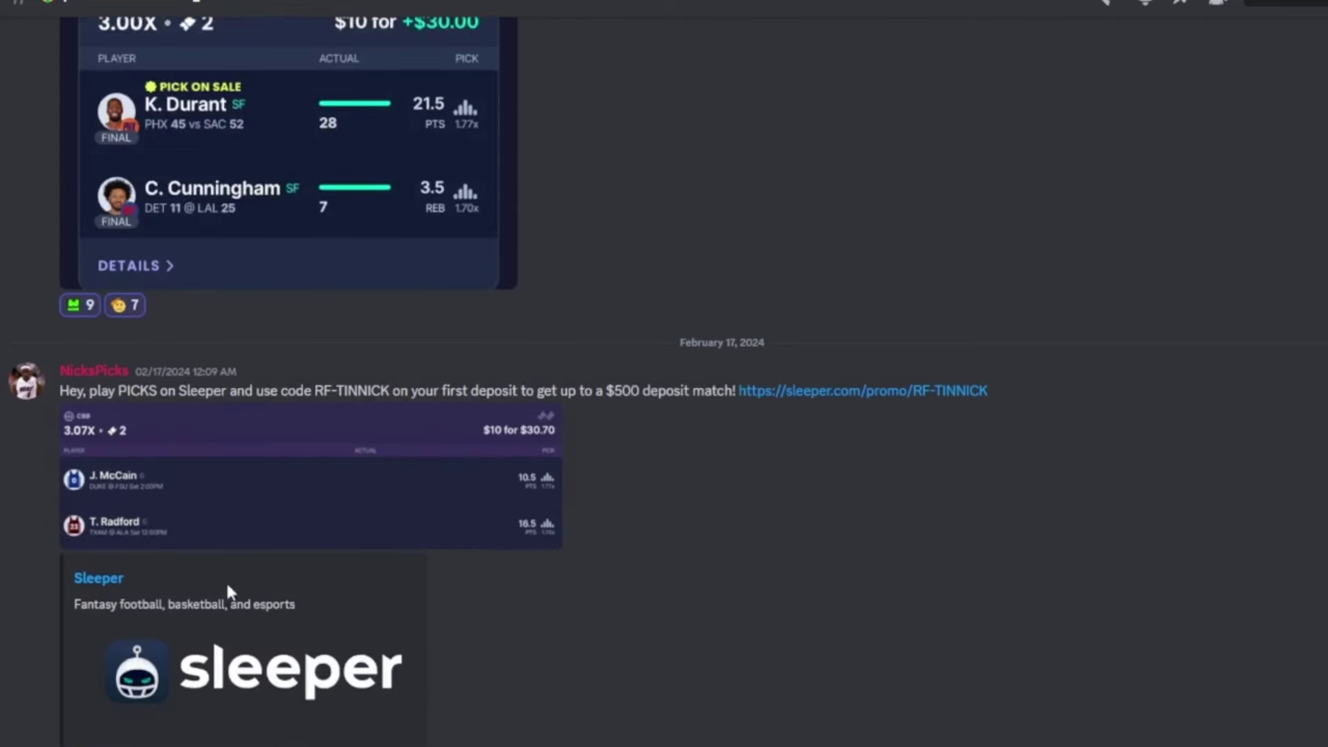
pyautogui.scroll(2, 192, 493)
pyautogui.scroll(1, 239, 447)
pyautogui.scroll(3, 297, 388)
pyautogui.scroll(3, 296, 374)
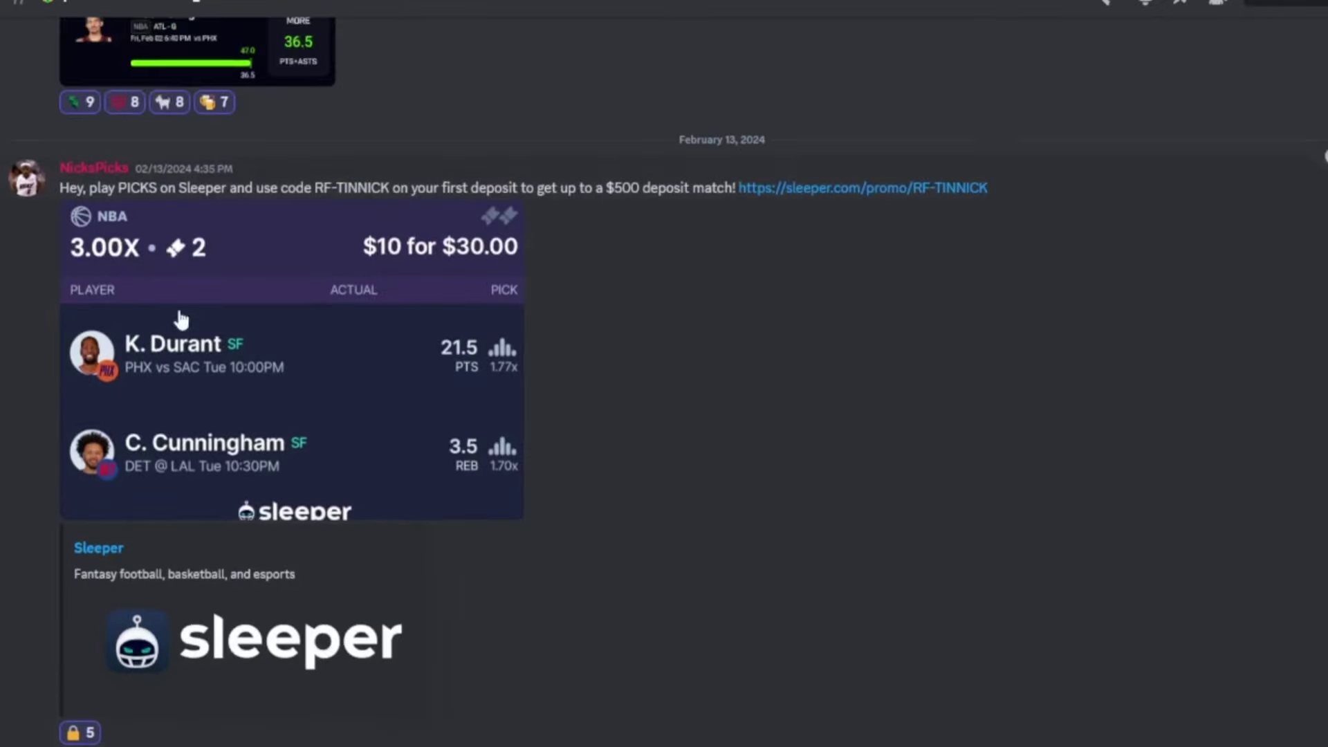
pyautogui.scroll(3, 306, 387)
pyautogui.scroll(3, 308, 398)
pyautogui.scroll(3, 335, 447)
pyautogui.scroll(3, 300, 332)
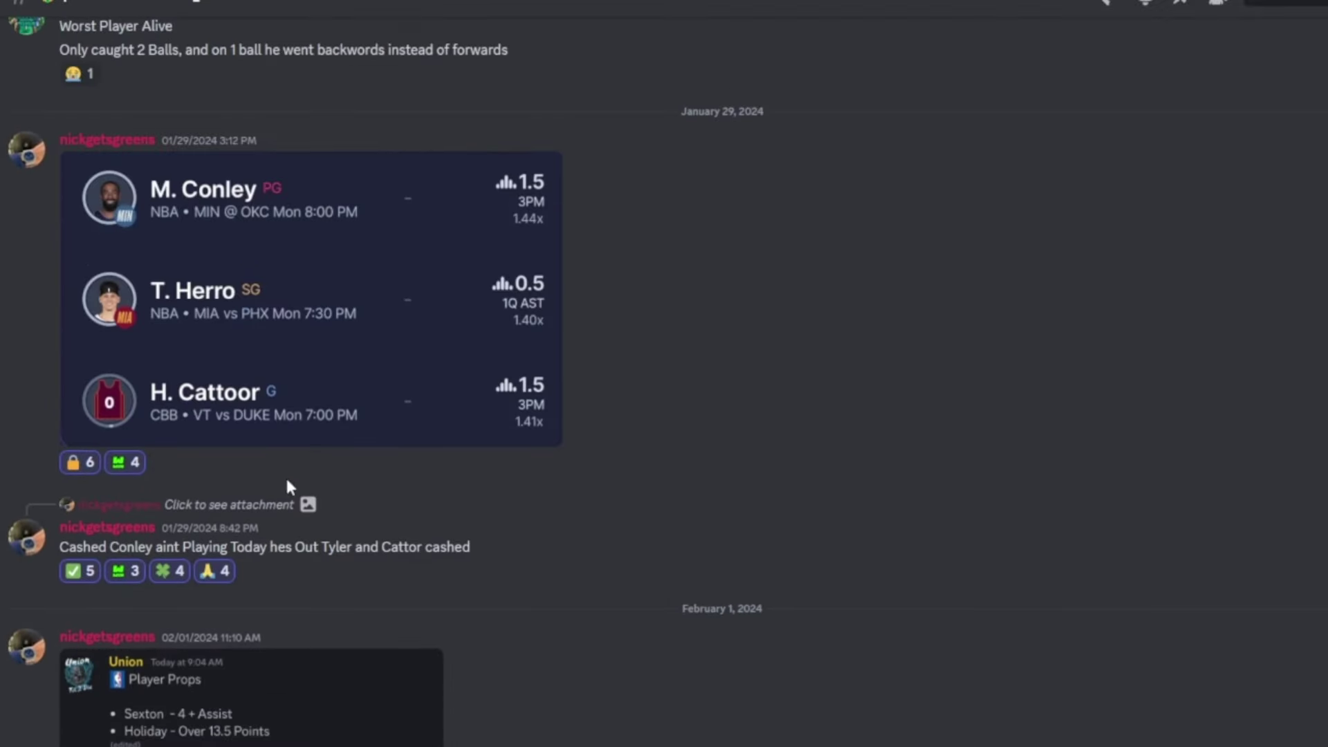
pyautogui.scroll(3, 327, 273)
pyautogui.scroll(3, 323, 278)
pyautogui.scroll(3, 292, 353)
pyautogui.scroll(-3, 218, 550)
pyautogui.scroll(3, 234, 492)
pyautogui.scroll(3, 635, 484)
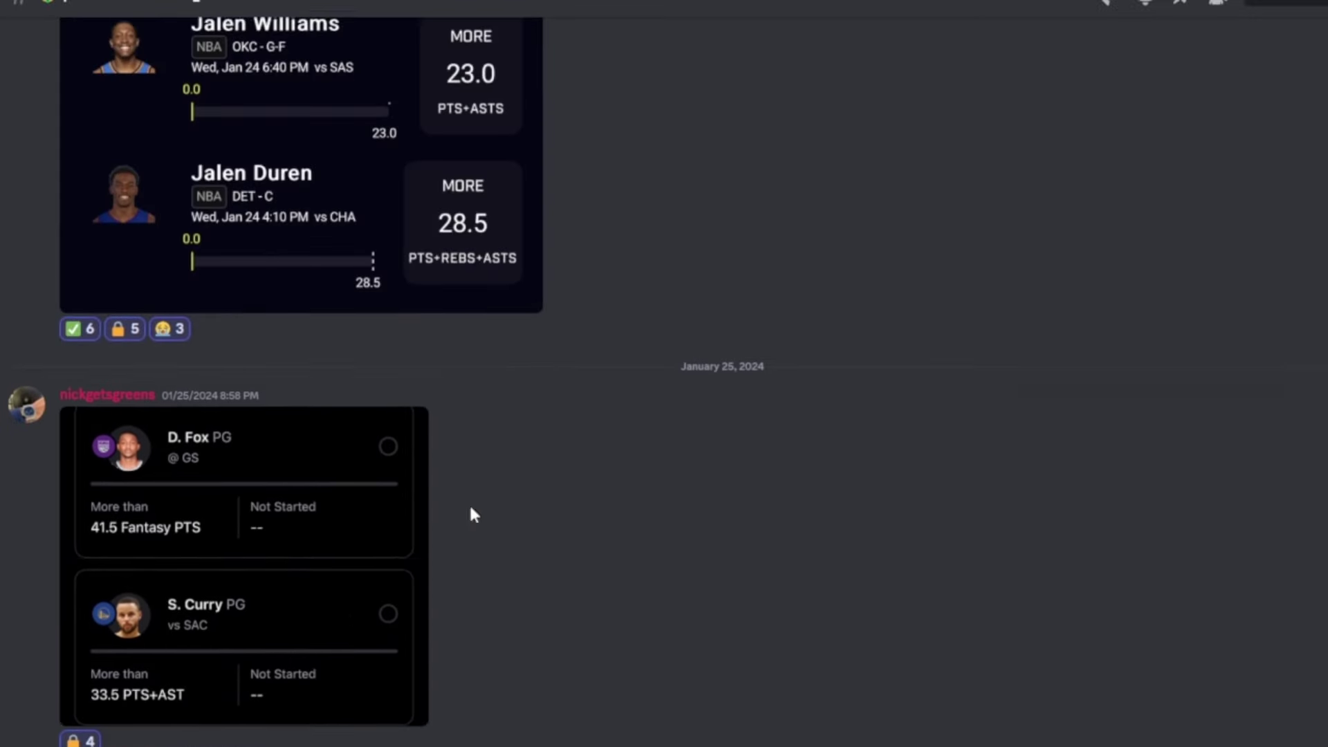
pyautogui.scroll(2, 635, 479)
pyautogui.scroll(5, 634, 467)
pyautogui.scroll(2, 635, 468)
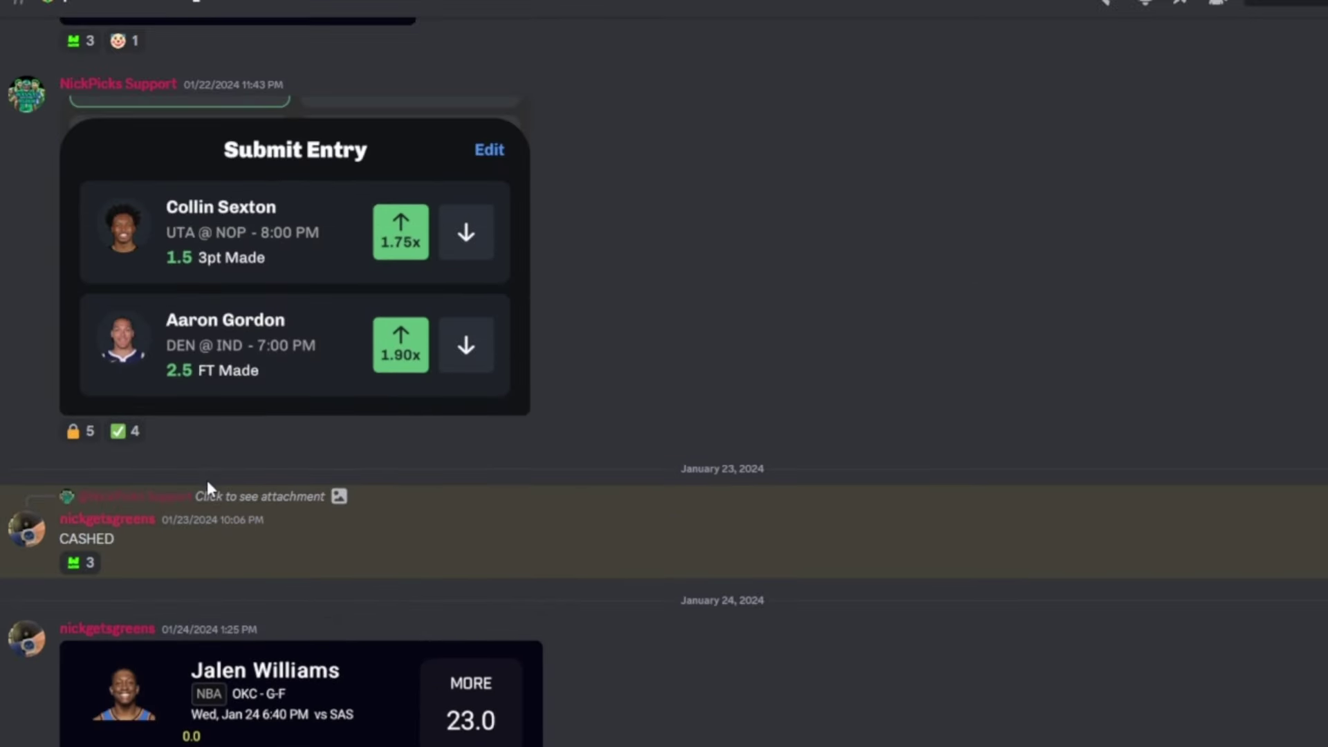
pyautogui.scroll(1, 234, 509)
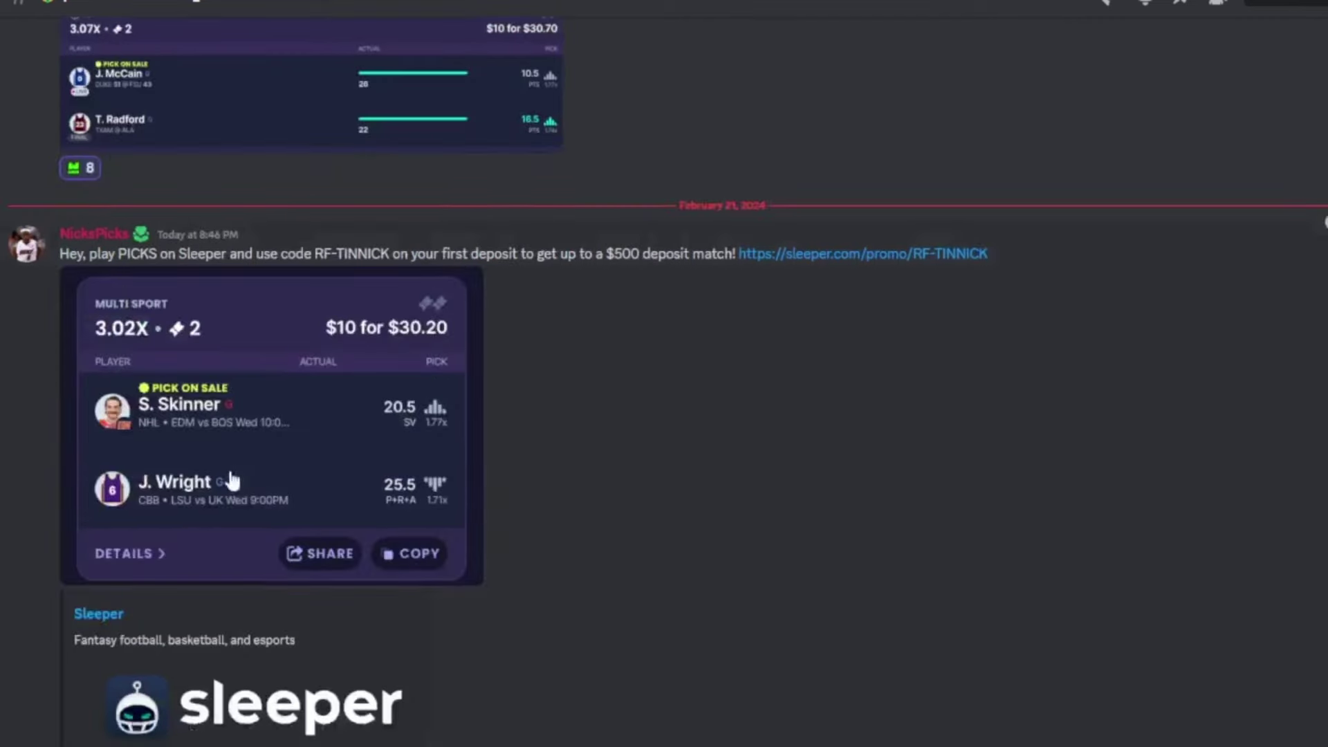